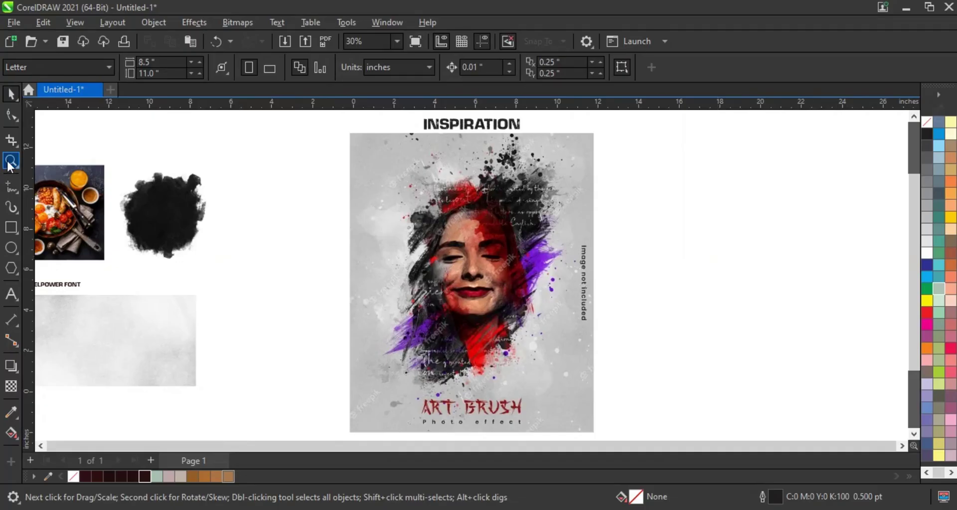
Step: Zoom in to inspect the top of the reference poster, then return to the full page
{"action": "left_click", "coordinate": [10, 160]}
{"action": "left_click_drag", "start_coordinate": [342, 115], "coordinate": [598, 229]}
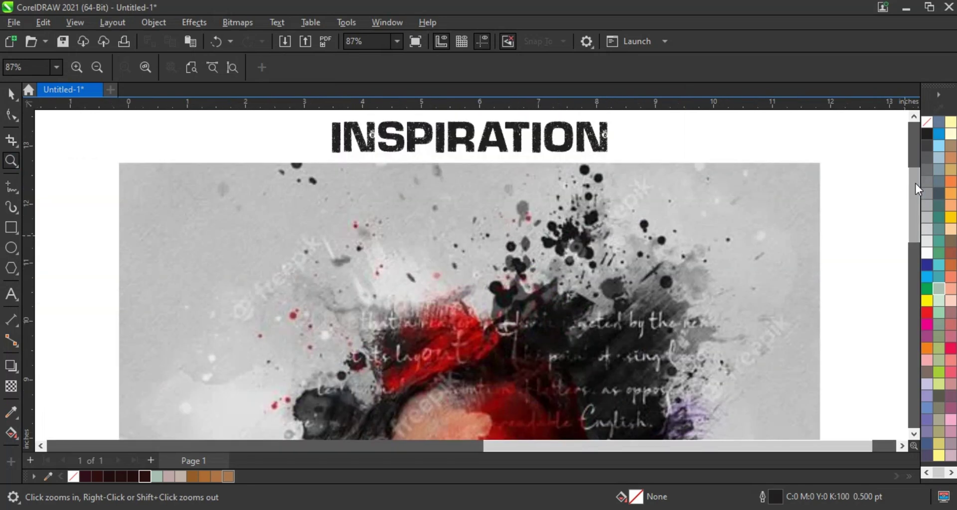
{"action": "left_click_drag", "start_coordinate": [915, 184], "coordinate": [920, 226]}
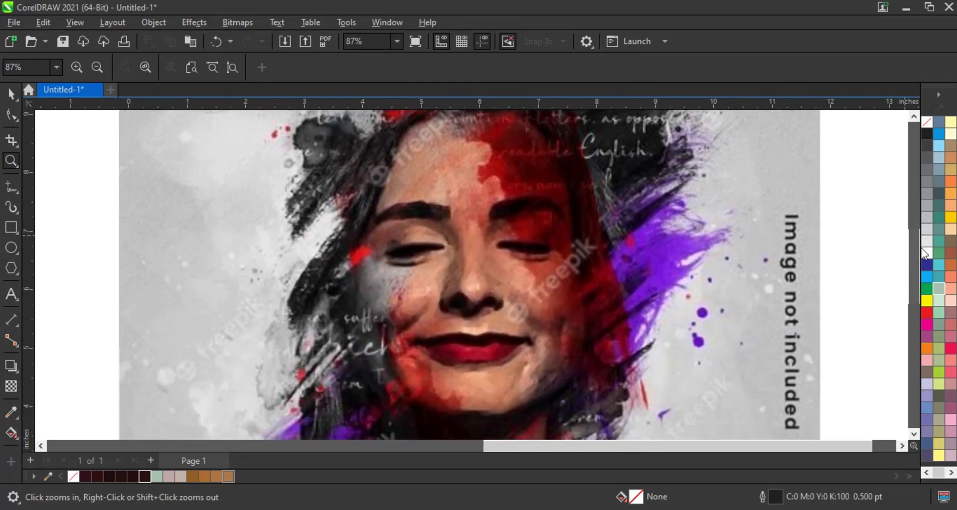
{"action": "left_click_drag", "start_coordinate": [922, 230], "coordinate": [922, 325]}
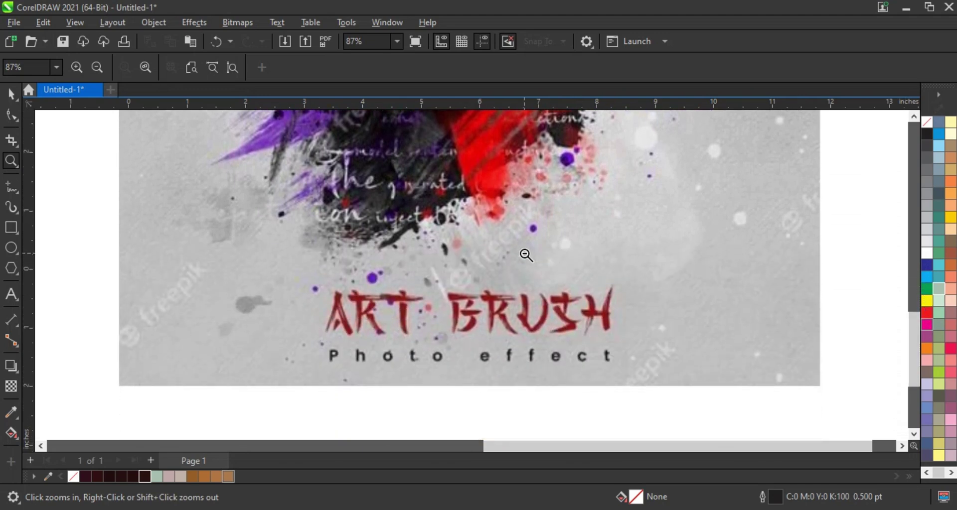
{"action": "key", "text": "shift+F4"}
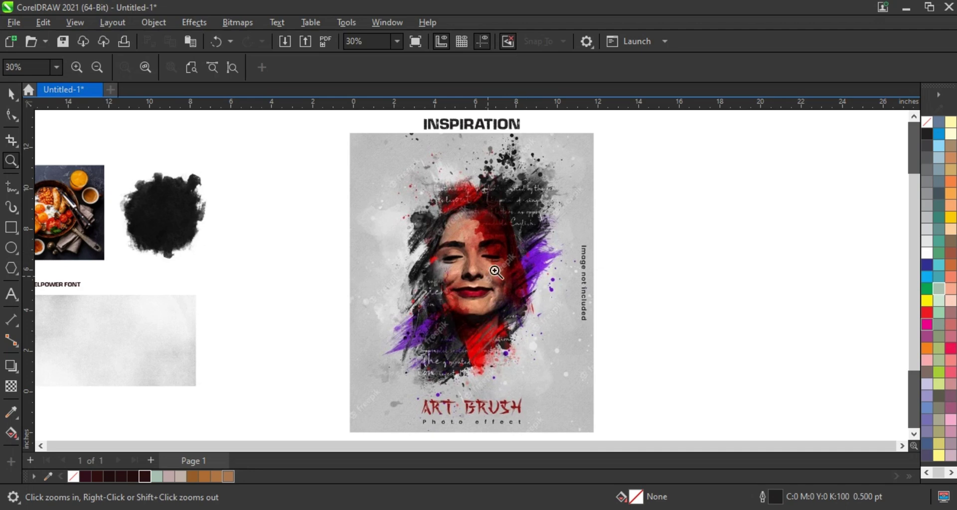
Step: Inspect the food photo and ink blob, then move the four source assets further left
{"action": "left_click", "coordinate": [42, 446]}
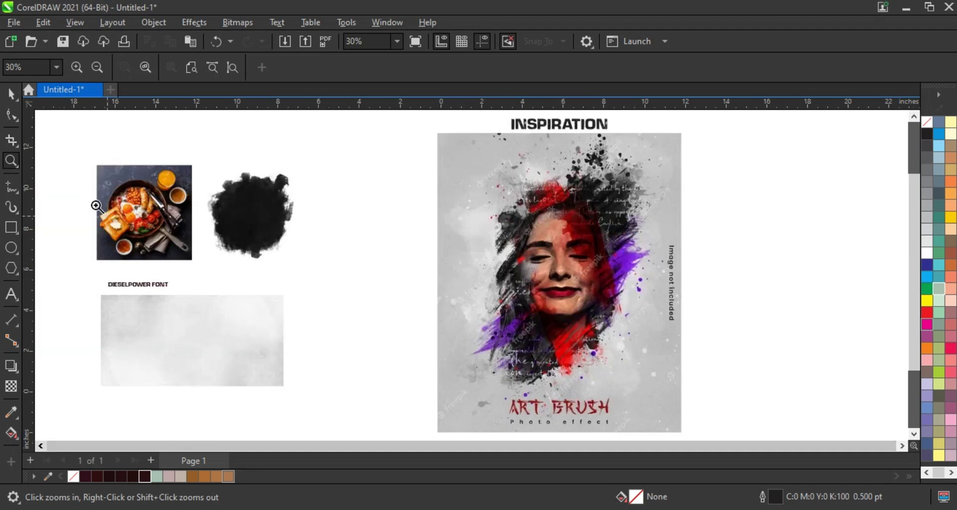
{"action": "left_click_drag", "start_coordinate": [95, 163], "coordinate": [294, 389]}
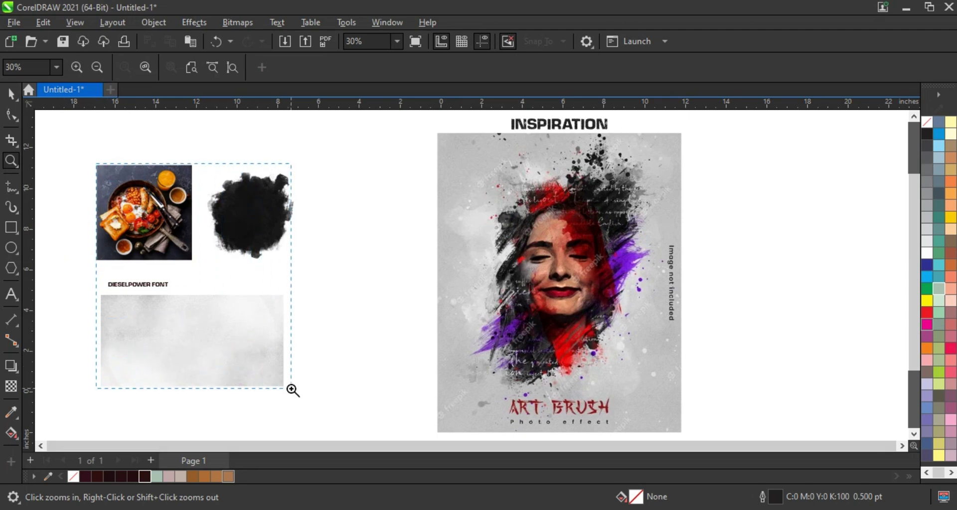
{"action": "left_click_drag", "start_coordinate": [294, 389], "coordinate": [289, 385]}
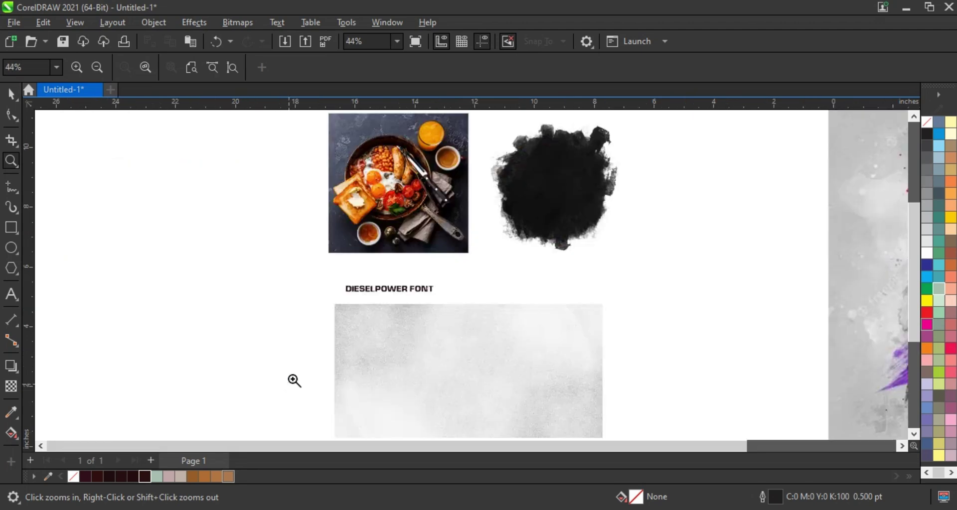
{"action": "left_click_drag", "start_coordinate": [318, 116], "coordinate": [607, 159]}
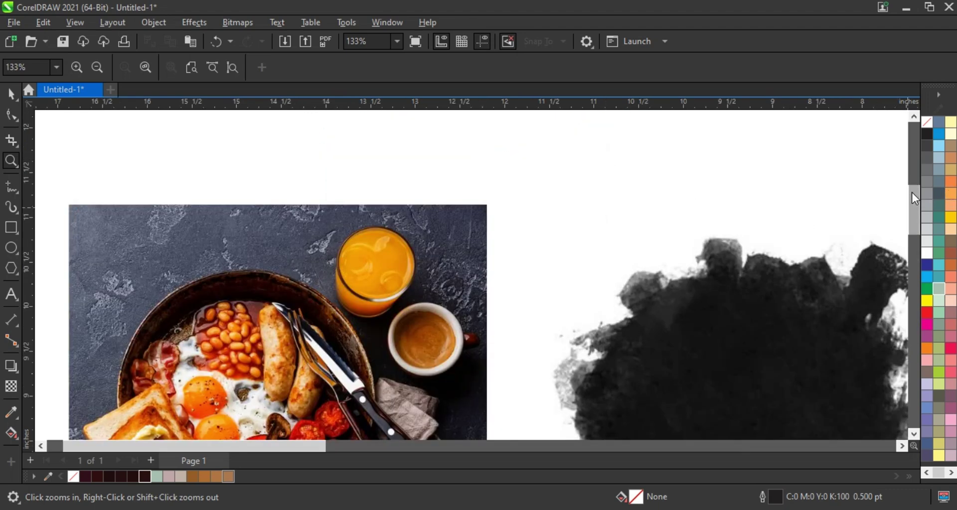
{"action": "left_click_drag", "start_coordinate": [911, 196], "coordinate": [916, 268]}
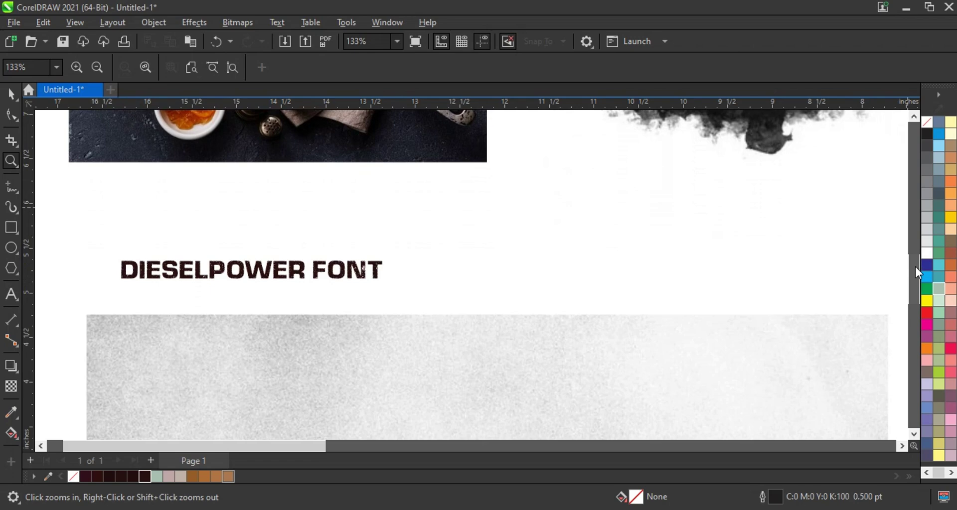
{"action": "mouse_move", "coordinate": [915, 269]}
{"action": "left_mouse_down"}
{"action": "mouse_move", "coordinate": [914, 315]}
{"action": "mouse_move", "coordinate": [913, 297]}
{"action": "left_mouse_up"}
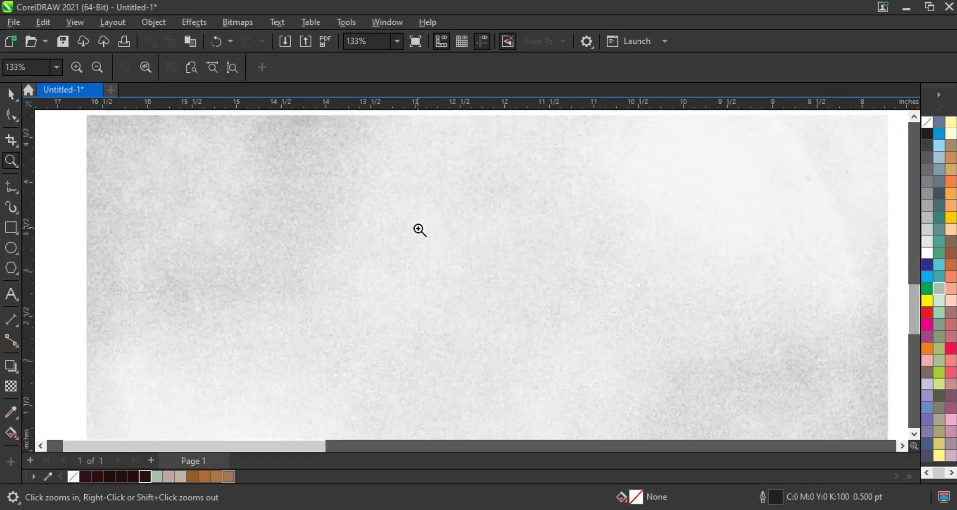
{"action": "scroll", "coordinate": [418, 229], "scroll_direction": "down", "scroll_amount": 3}
{"action": "scroll", "coordinate": [418, 230], "scroll_direction": "down", "scroll_amount": 1}
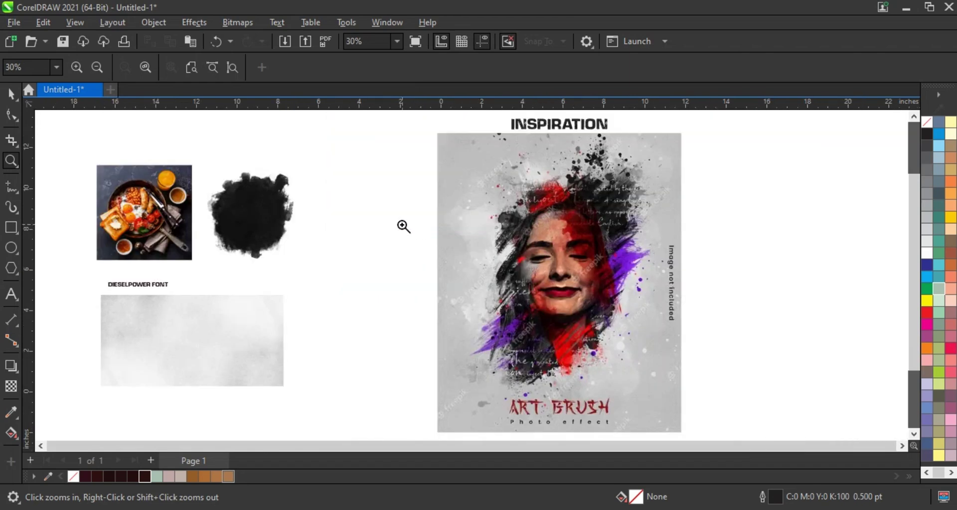
{"action": "key", "text": "F3"}
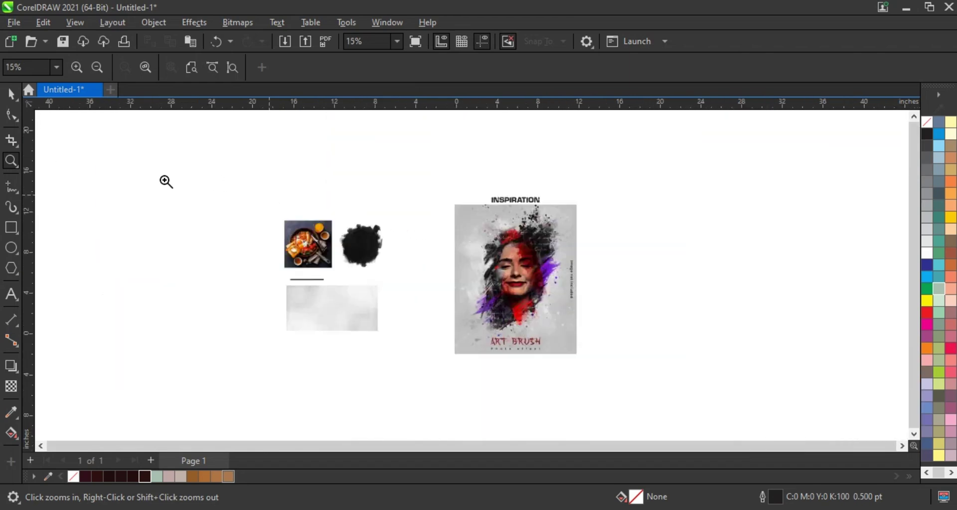
{"action": "left_click", "coordinate": [11, 94]}
{"action": "left_click_drag", "start_coordinate": [235, 200], "coordinate": [398, 343]}
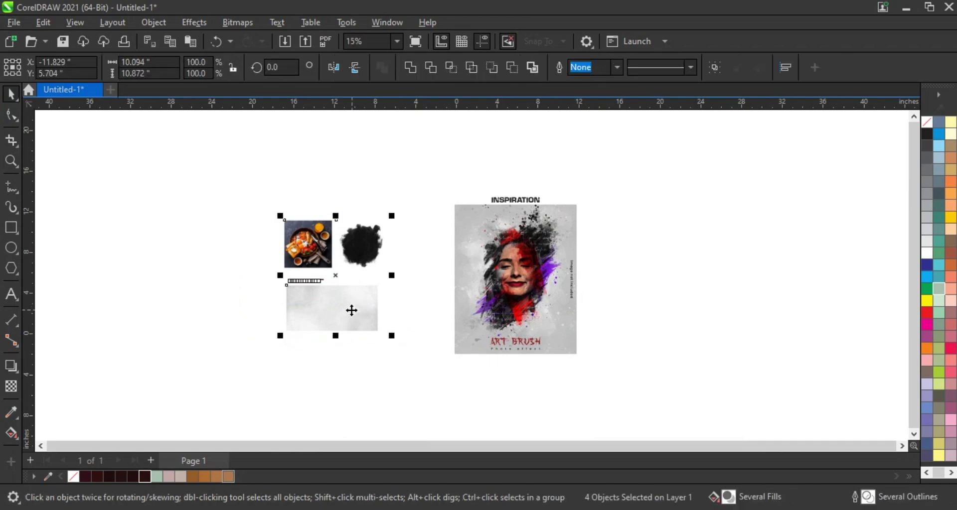
{"action": "left_click_drag", "start_coordinate": [350, 310], "coordinate": [179, 303]}
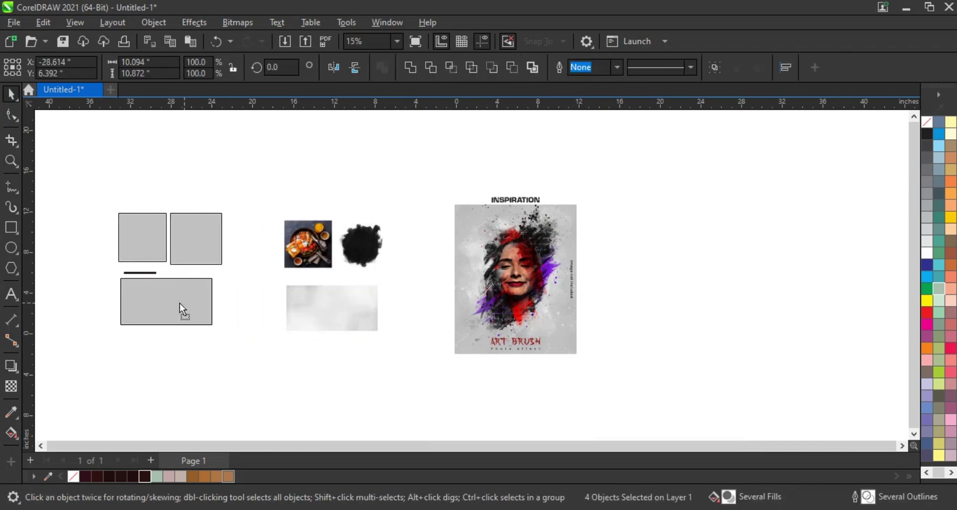
Step: Draw a tall rectangle of about 11.6 by 15.05 inches as the new poster page
{"action": "left_click", "coordinate": [11, 160]}
{"action": "left_click_drag", "start_coordinate": [195, 199], "coordinate": [593, 365]}
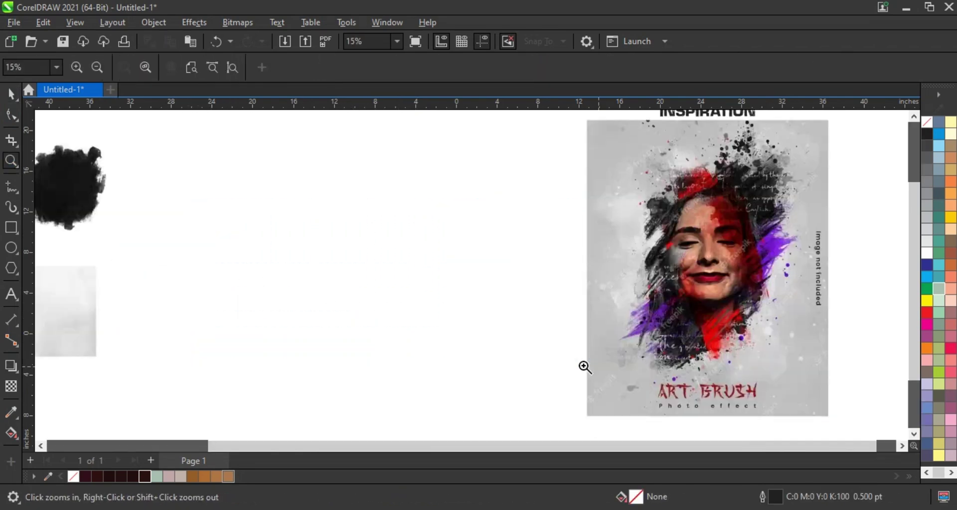
{"action": "left_click", "coordinate": [11, 227]}
{"action": "left_click_drag", "start_coordinate": [296, 123], "coordinate": [527, 425]}
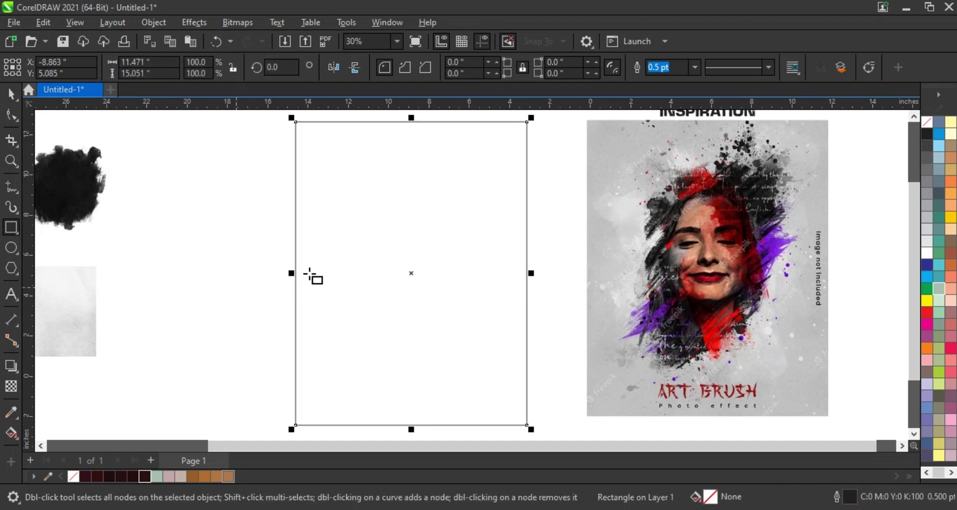
{"action": "left_click_drag", "start_coordinate": [291, 273], "coordinate": [282, 274]}
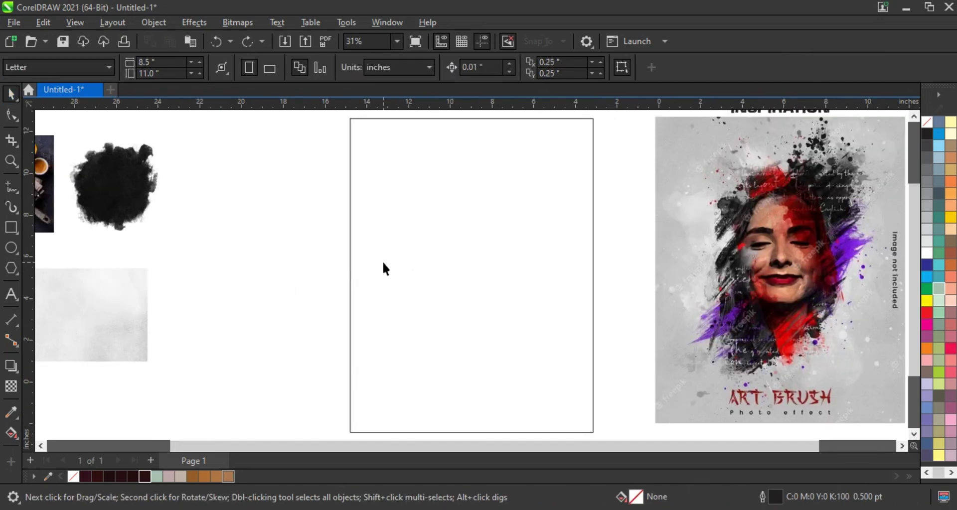
Step: Move the ink blob into the rectangle, scale it to about 205.7%, and stretch it slightly taller
{"action": "left_click_drag", "start_coordinate": [109, 175], "coordinate": [482, 228]}
{"action": "left_click_drag", "start_coordinate": [525, 269], "coordinate": [577, 333]}
{"action": "mouse_move", "coordinate": [469, 232]}
{"action": "left_mouse_down"}
{"action": "mouse_move", "coordinate": [474, 249]}
{"action": "mouse_move", "coordinate": [471, 241]}
{"action": "left_mouse_up"}
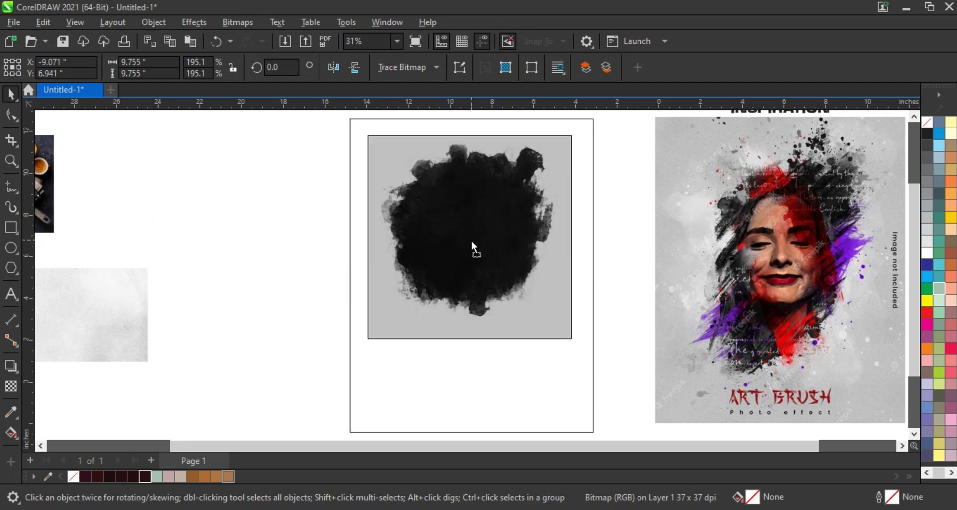
{"action": "left_click_drag", "start_coordinate": [575, 132], "coordinate": [581, 126]}
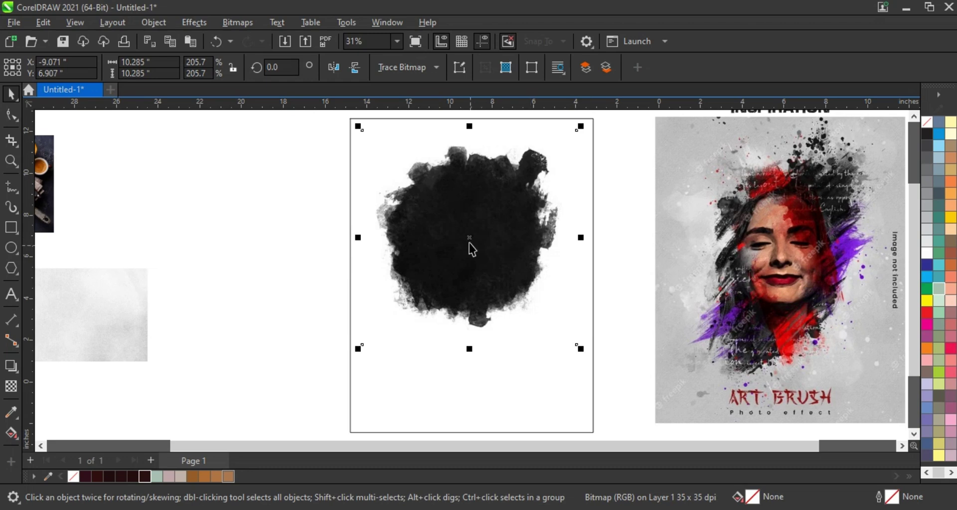
{"action": "left_click_drag", "start_coordinate": [470, 243], "coordinate": [475, 267]}
{"action": "left_click_drag", "start_coordinate": [474, 363], "coordinate": [474, 376]}
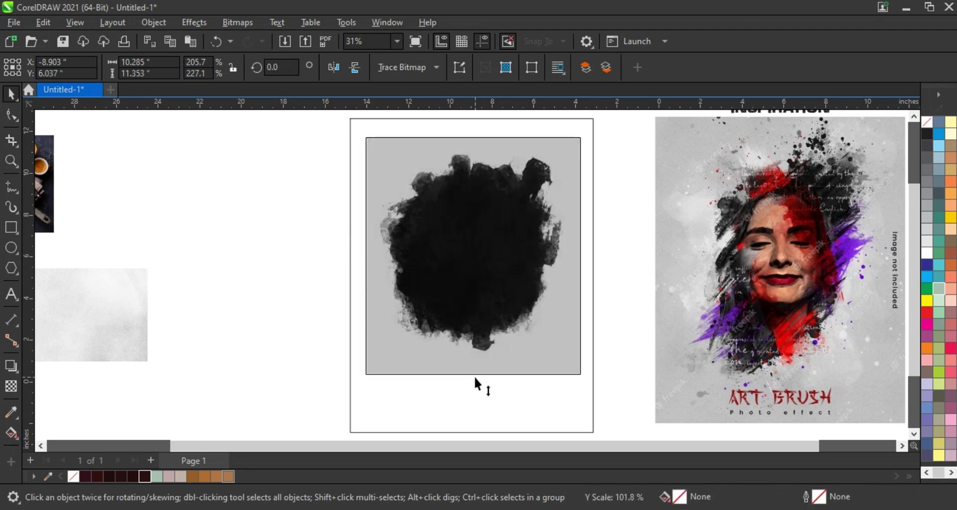
{"action": "left_click", "coordinate": [467, 316], "text": "alt"}
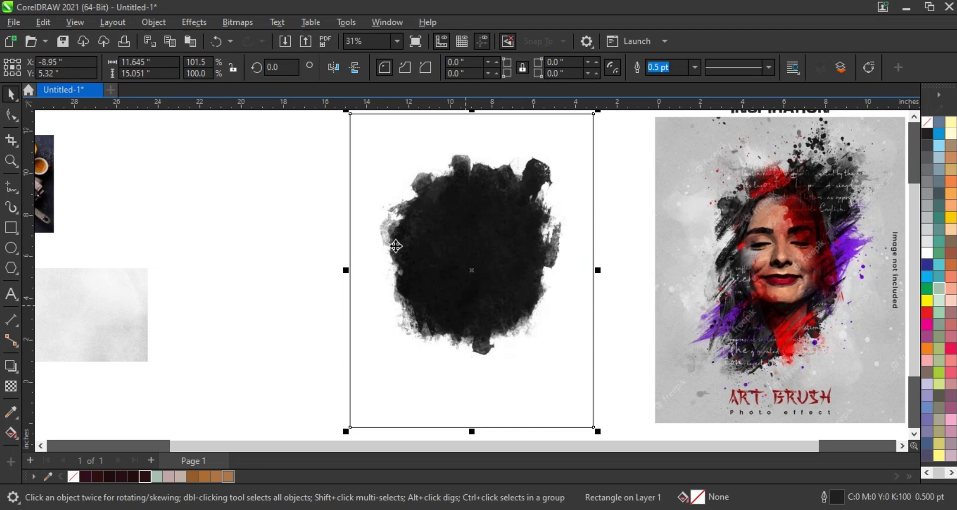
{"action": "left_click_drag", "start_coordinate": [279, 176], "coordinate": [623, 381]}
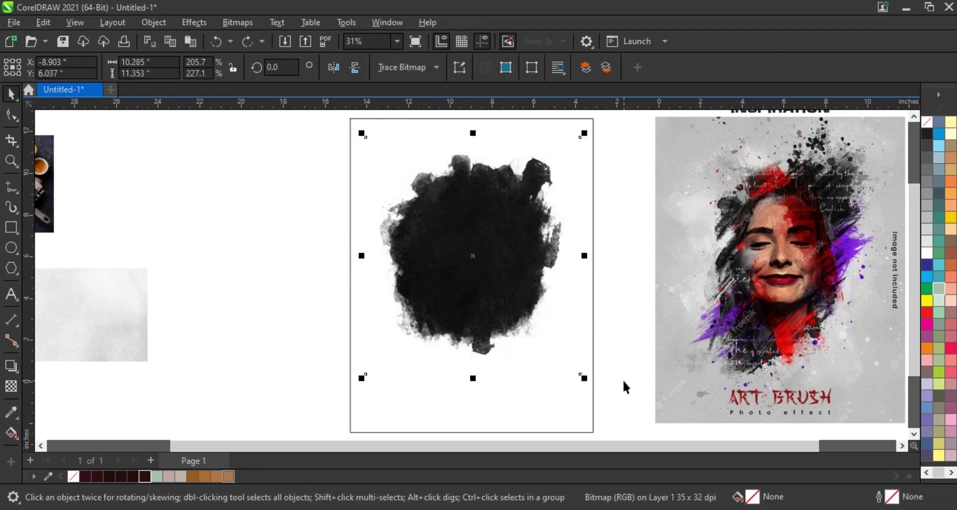
Step: Apply a Gamma adjustment of 0.51 to the ink blob, then deselect it
{"action": "left_click", "coordinate": [192, 23]}
{"action": "mouse_move", "coordinate": [211, 76]}
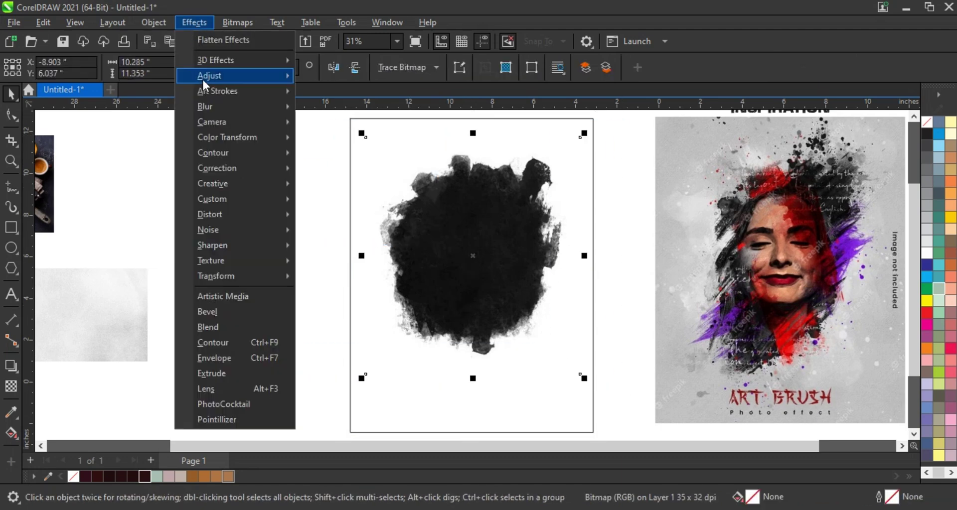
{"action": "left_click", "coordinate": [336, 214]}
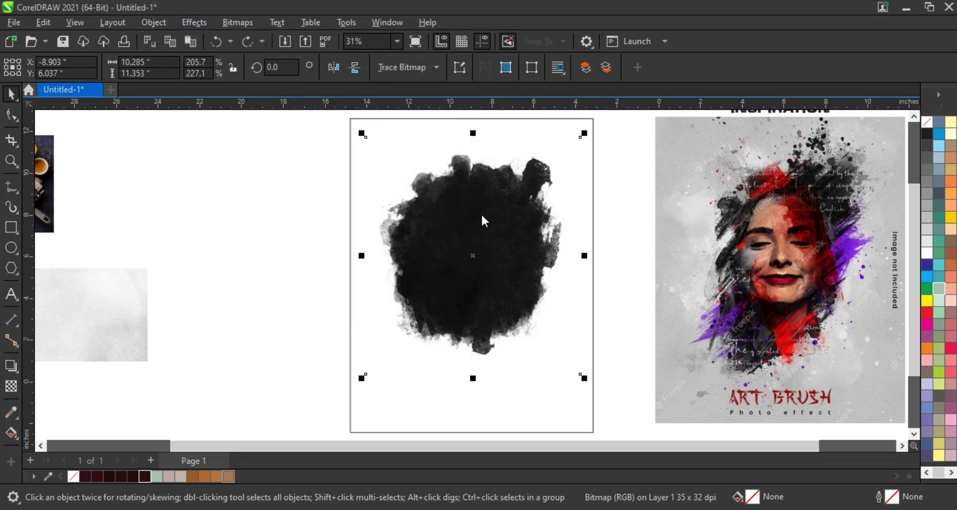
{"action": "mouse_move", "coordinate": [491, 209]}
{"action": "left_mouse_down"}
{"action": "mouse_move", "coordinate": [765, 202]}
{"action": "mouse_move", "coordinate": [752, 205]}
{"action": "left_mouse_up"}
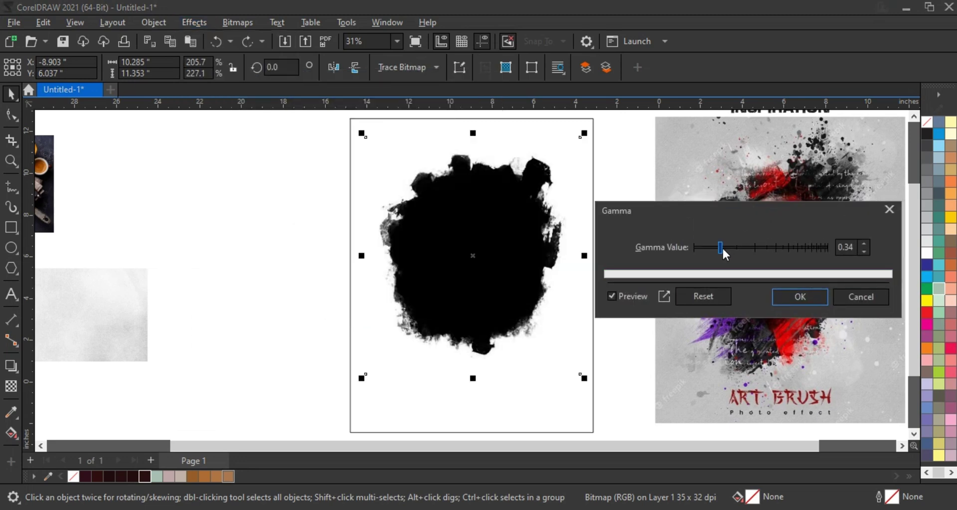
{"action": "left_click_drag", "start_coordinate": [721, 247], "coordinate": [731, 244]}
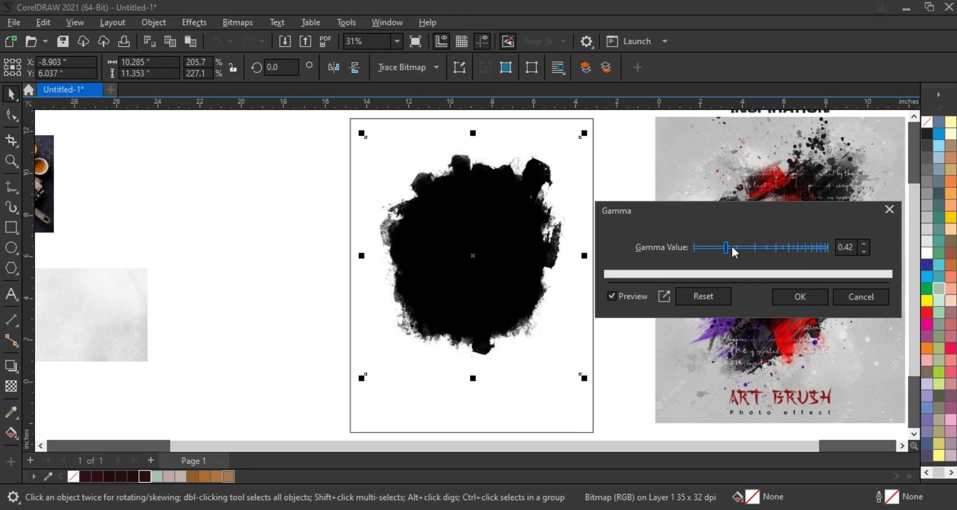
{"action": "left_click", "coordinate": [781, 296]}
{"action": "left_click", "coordinate": [270, 232]}
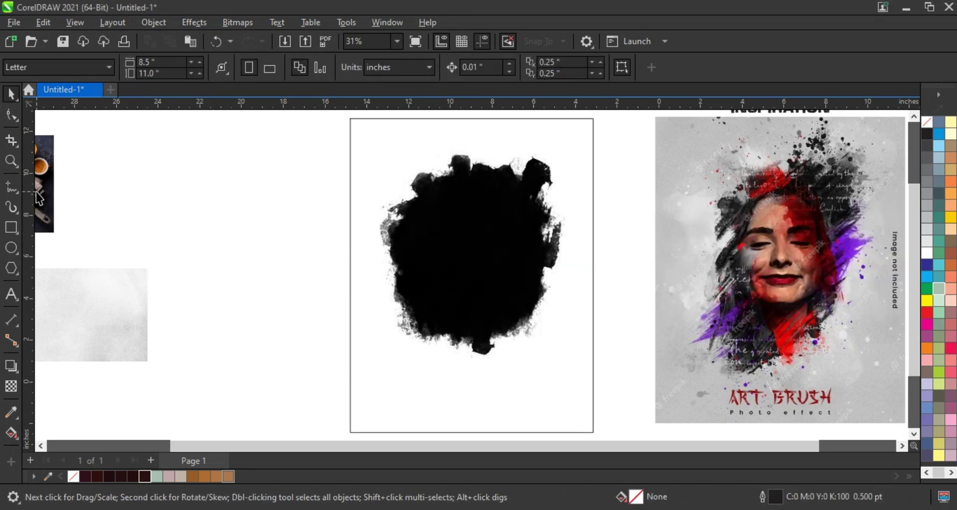
Step: Bring the food photo to the front of the page with Order > To Front of Page
{"action": "left_click_drag", "start_coordinate": [129, 222], "coordinate": [248, 234]}
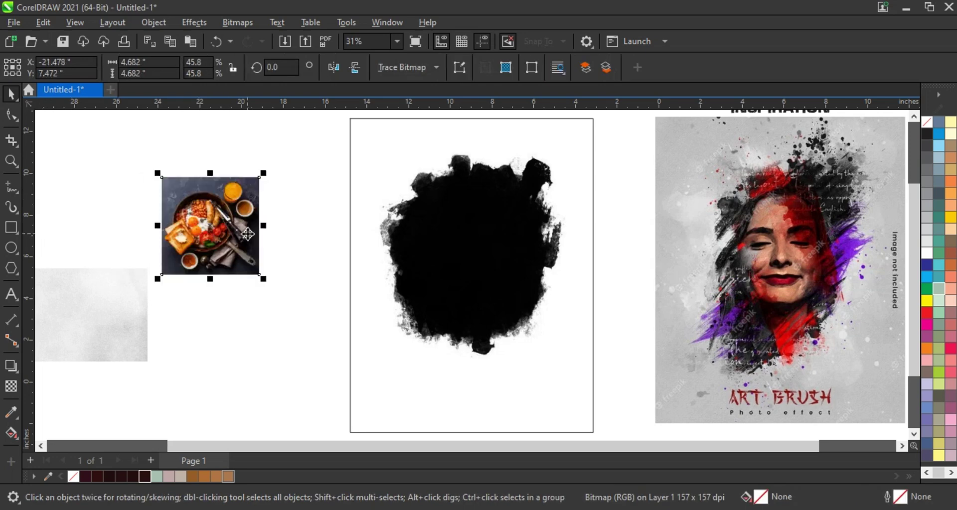
{"action": "right_click", "coordinate": [248, 234]}
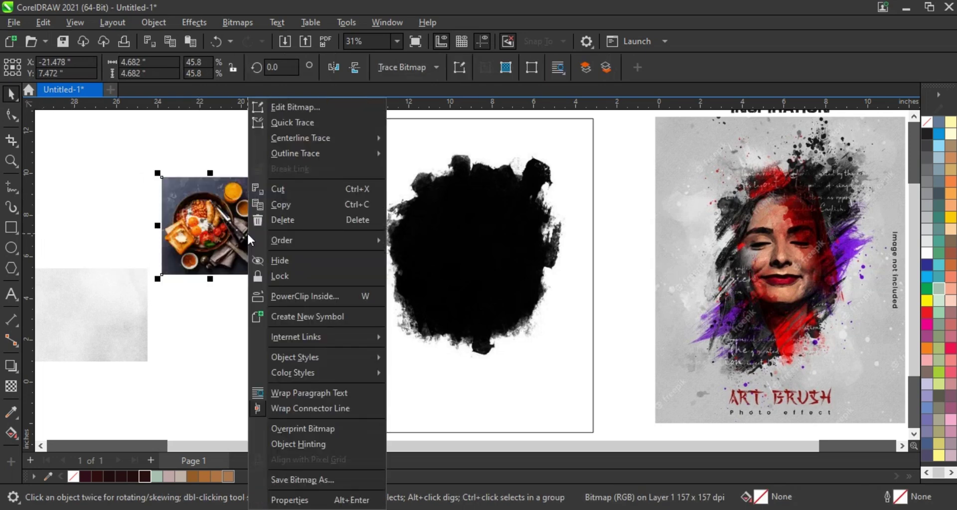
{"action": "mouse_move", "coordinate": [317, 240]}
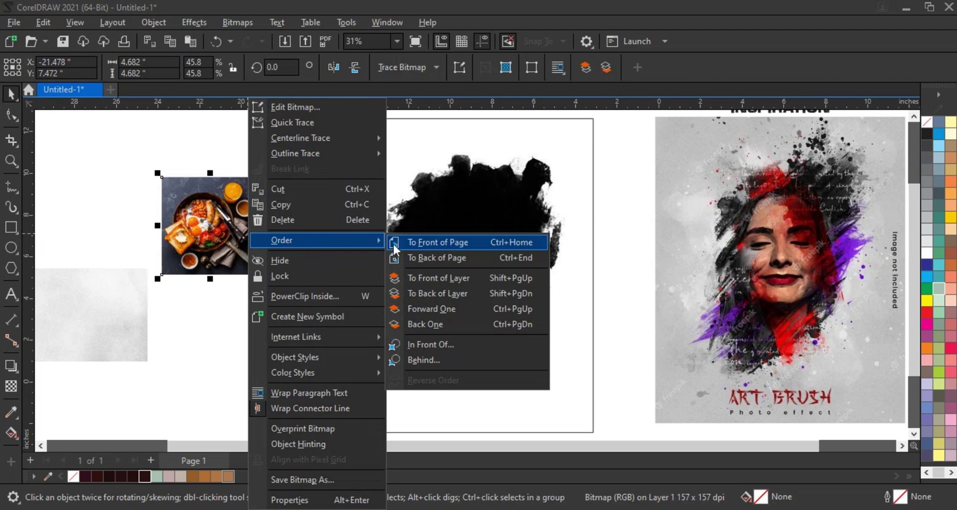
{"action": "left_click", "coordinate": [431, 243]}
Step: Move the photo onto the page and enlarge it to about 9.8 inches over the blob
{"action": "left_click_drag", "start_coordinate": [262, 279], "coordinate": [329, 345]}
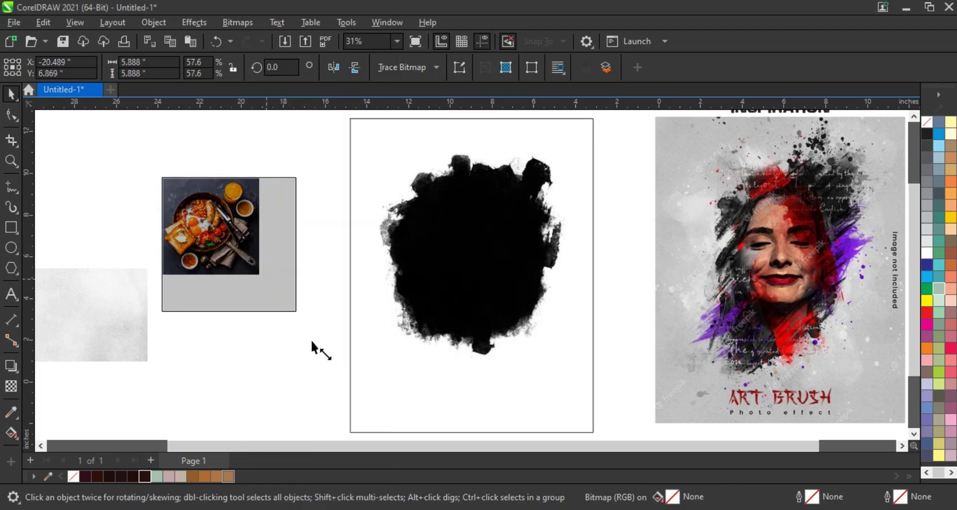
{"action": "left_click_drag", "start_coordinate": [258, 313], "coordinate": [471, 314]}
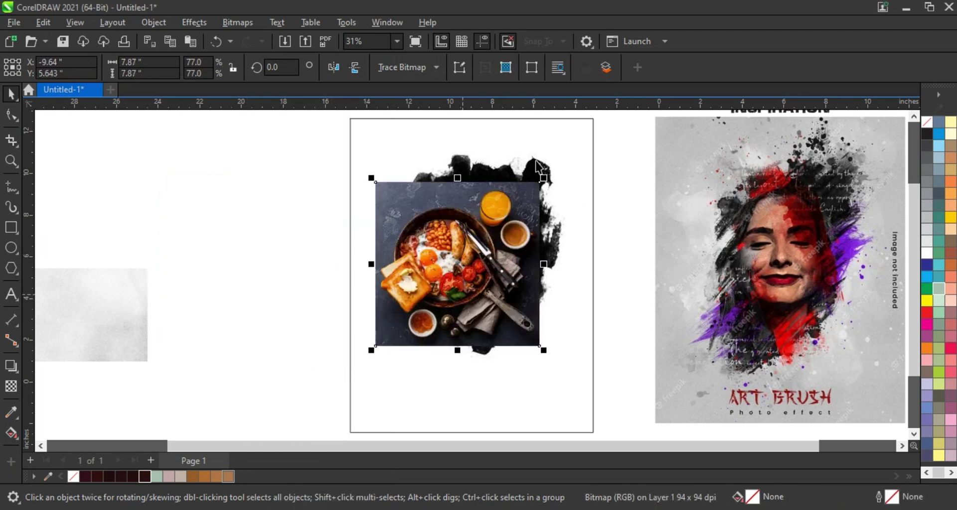
{"action": "left_click_drag", "start_coordinate": [543, 178], "coordinate": [574, 147]}
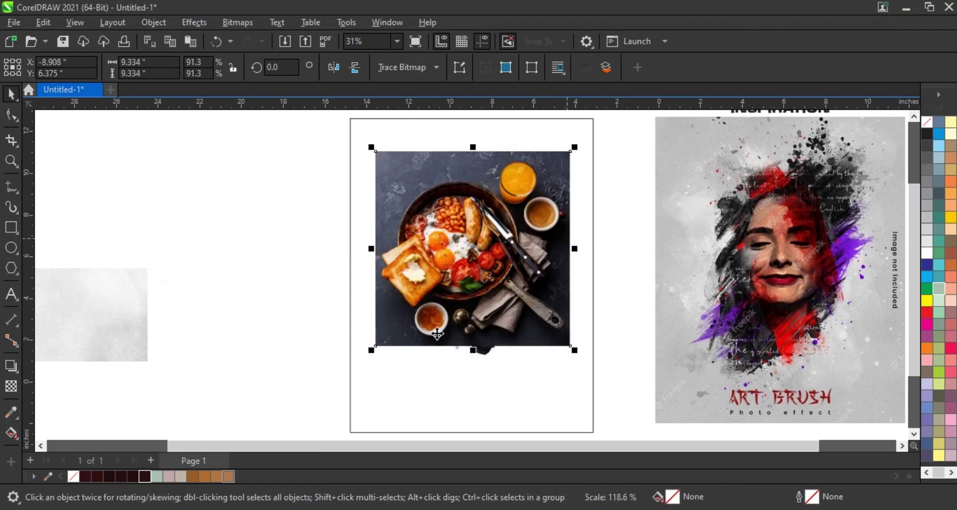
{"action": "left_click_drag", "start_coordinate": [373, 352], "coordinate": [360, 364]}
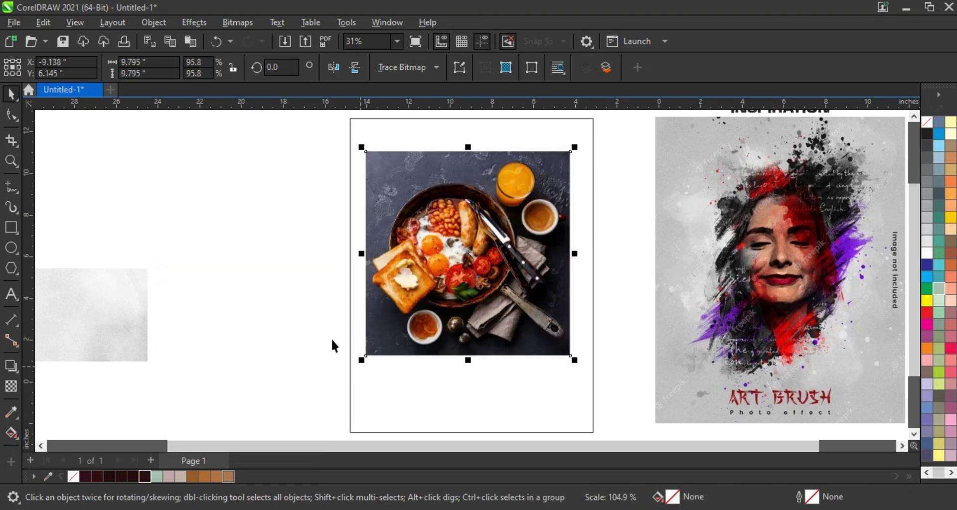
{"action": "left_click", "coordinate": [12, 162]}
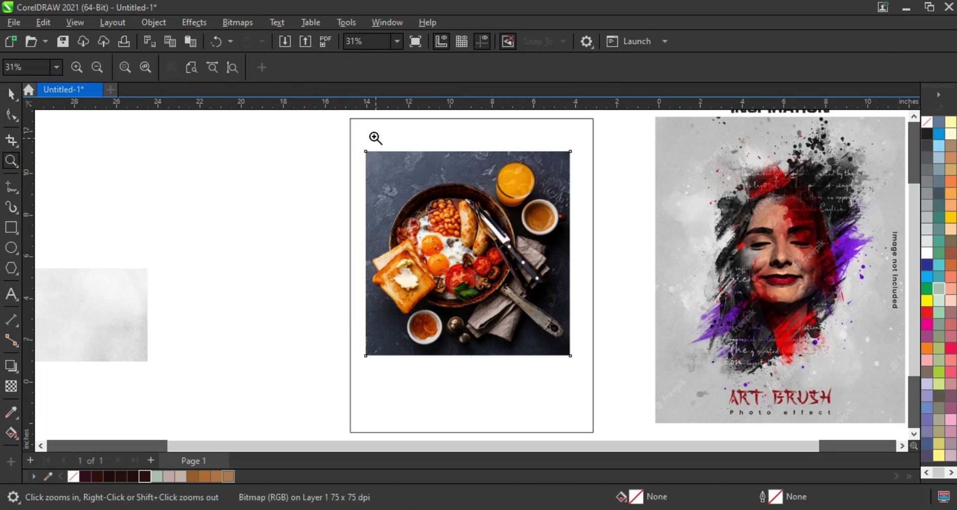
{"action": "left_click_drag", "start_coordinate": [357, 133], "coordinate": [876, 376]}
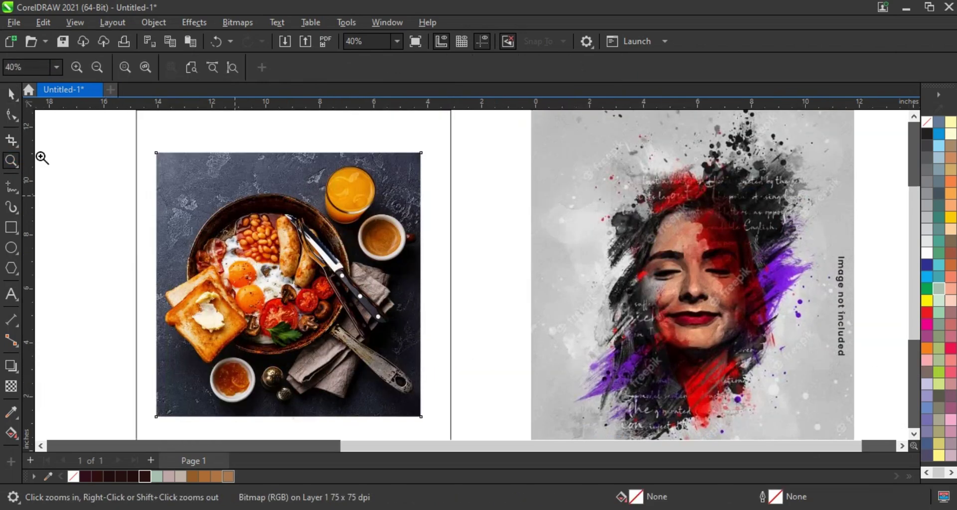
{"action": "key", "text": "space"}
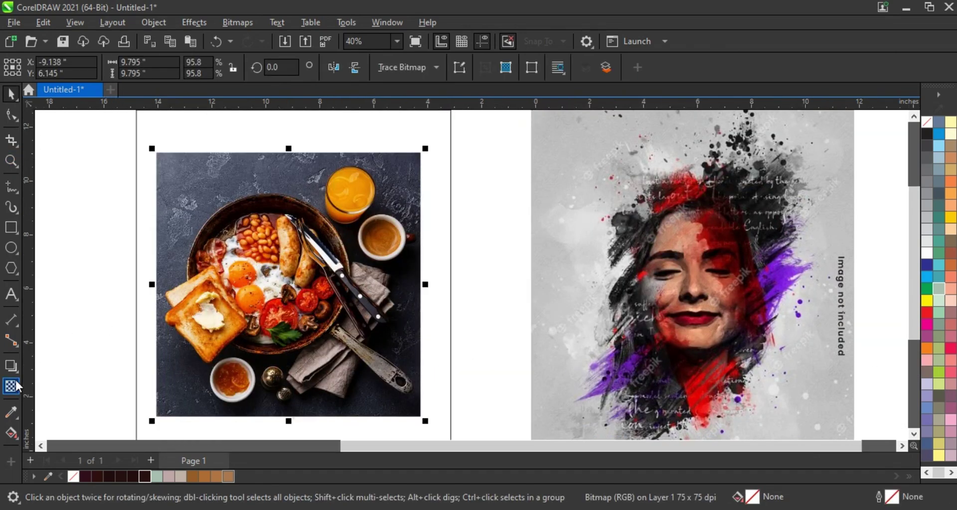
Step: Set the food photo's transparency merge mode to Screen and nudge it slightly right
{"action": "left_click", "coordinate": [11, 386]}
{"action": "left_click", "coordinate": [181, 73]}
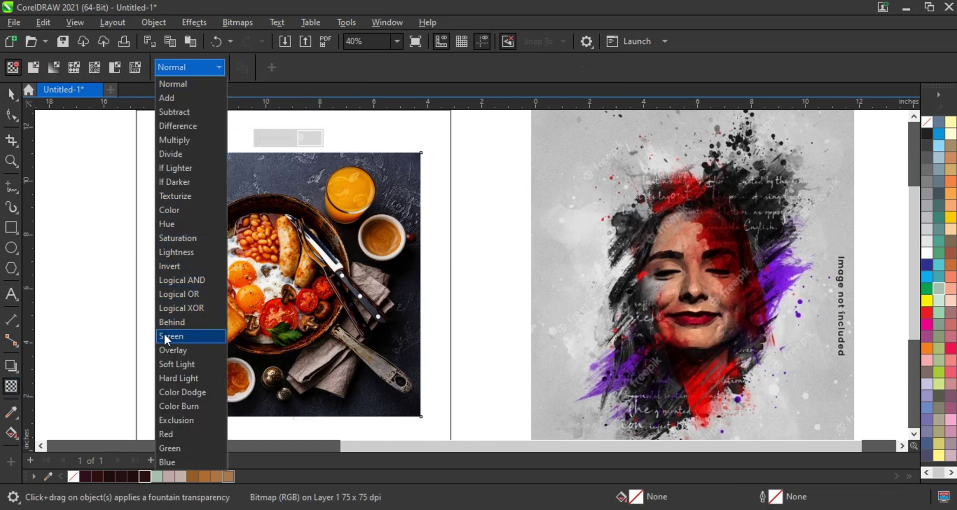
{"action": "left_click", "coordinate": [201, 335]}
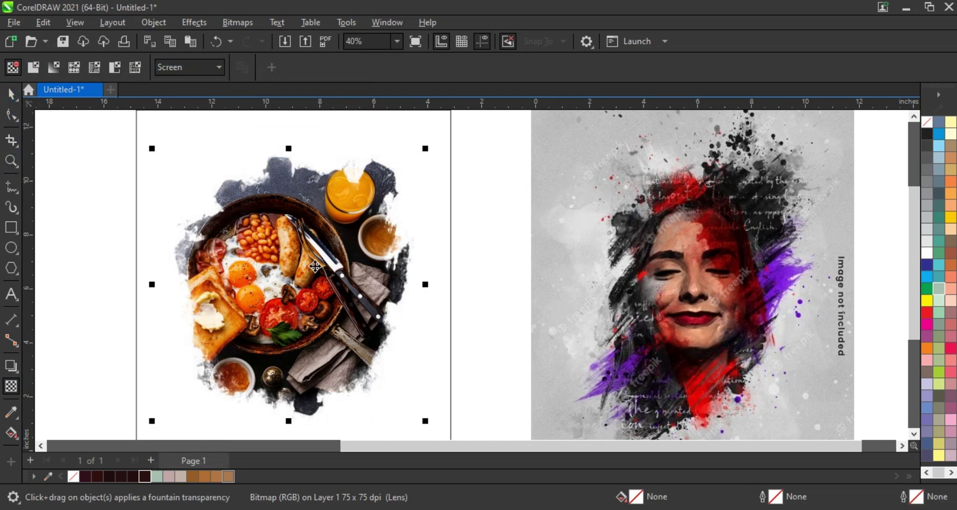
{"action": "key", "text": "space"}
{"action": "left_click_drag", "start_coordinate": [295, 295], "coordinate": [303, 292]}
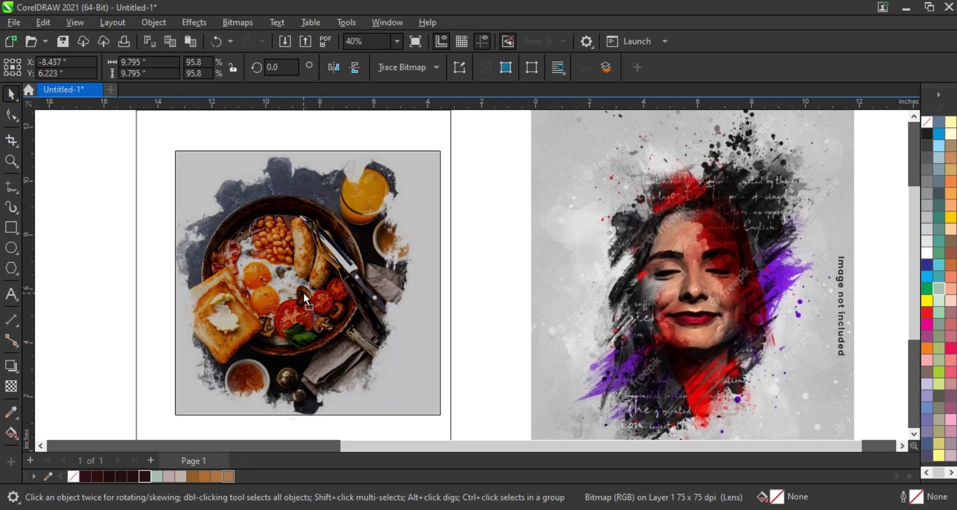
{"action": "left_click", "coordinate": [11, 161]}
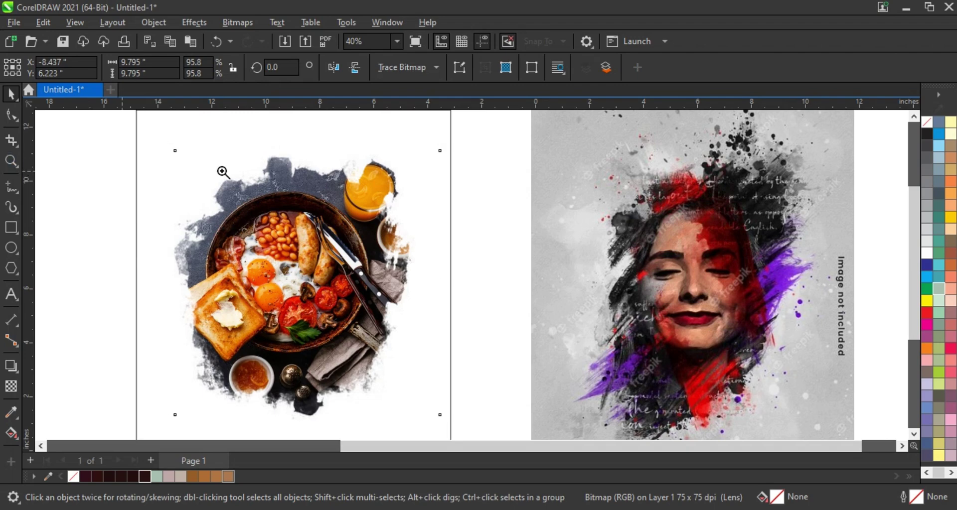
{"action": "right_click", "coordinate": [322, 172]}
{"action": "right_click", "coordinate": [373, 177]}
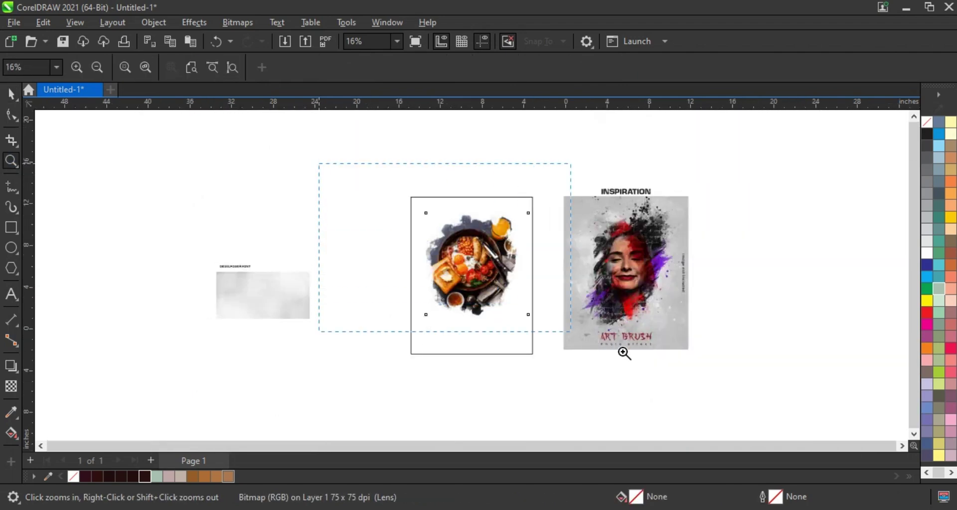
{"action": "left_click_drag", "start_coordinate": [624, 354], "coordinate": [708, 380]}
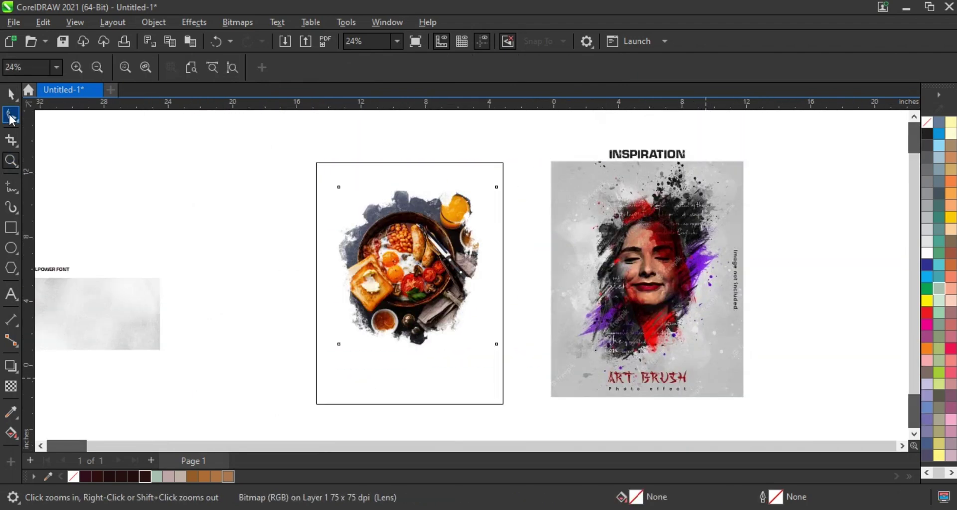
Step: Move the food photo and ink blob slightly down the page
{"action": "left_click", "coordinate": [11, 93]}
{"action": "left_click", "coordinate": [151, 159]}
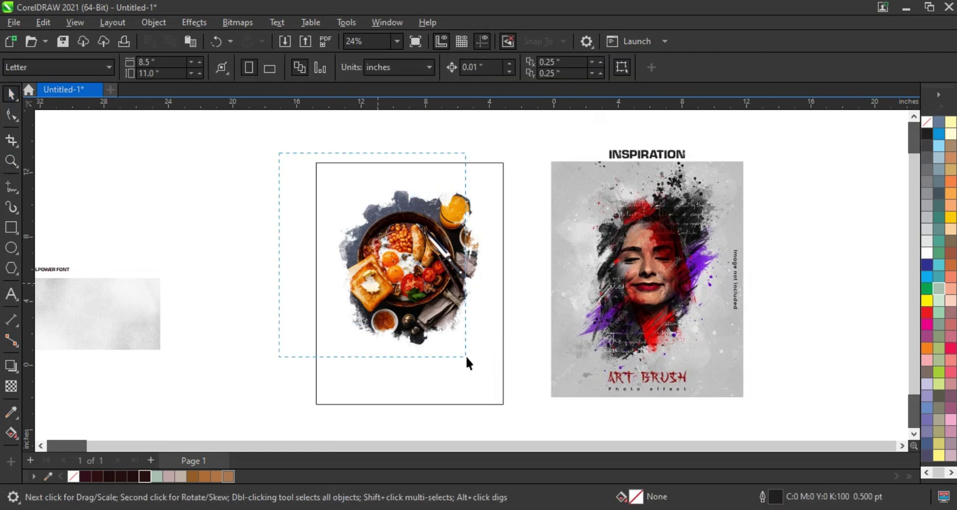
{"action": "left_click_drag", "start_coordinate": [509, 368], "coordinate": [510, 370]}
{"action": "left_click_drag", "start_coordinate": [414, 275], "coordinate": [412, 293]}
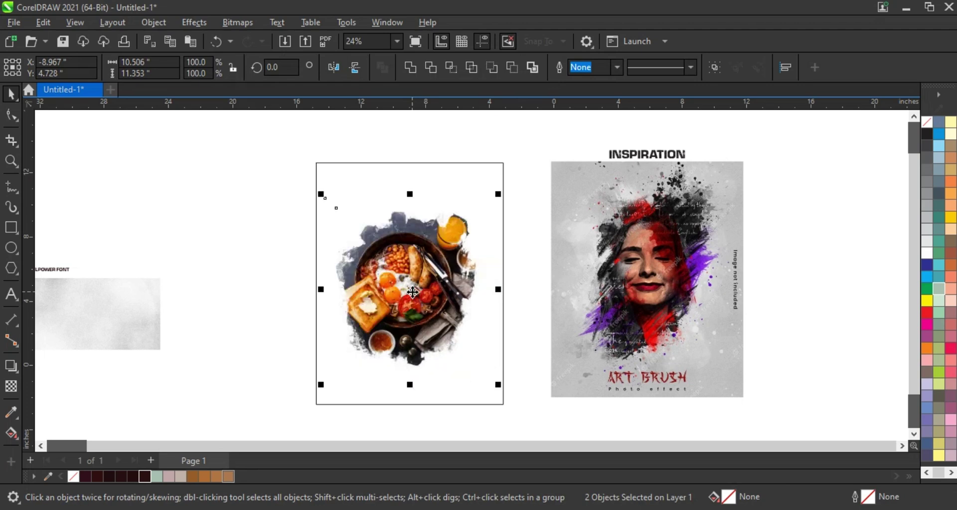
Step: Scale the grey texture across the page top and fade it with a fountain transparency
{"action": "left_click_drag", "start_coordinate": [130, 296], "coordinate": [411, 197]}
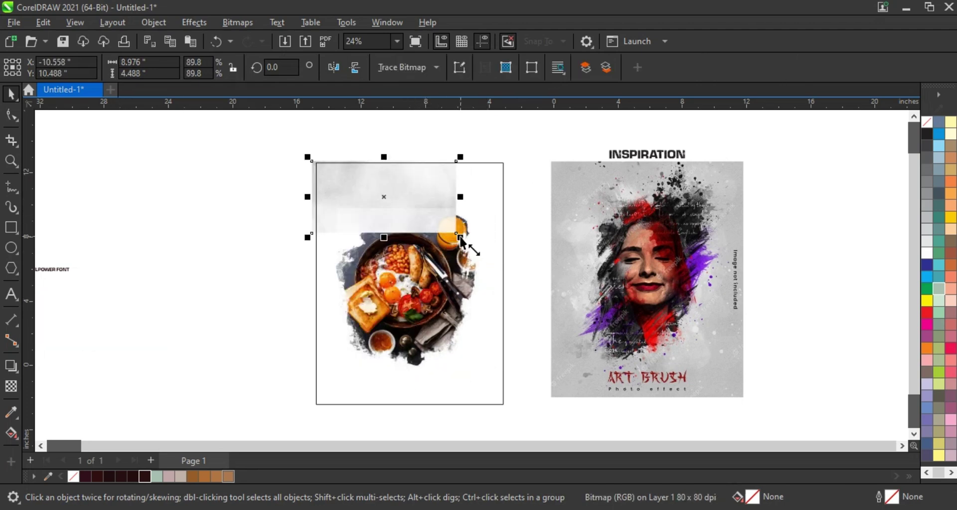
{"action": "left_click_drag", "start_coordinate": [460, 238], "coordinate": [509, 267]}
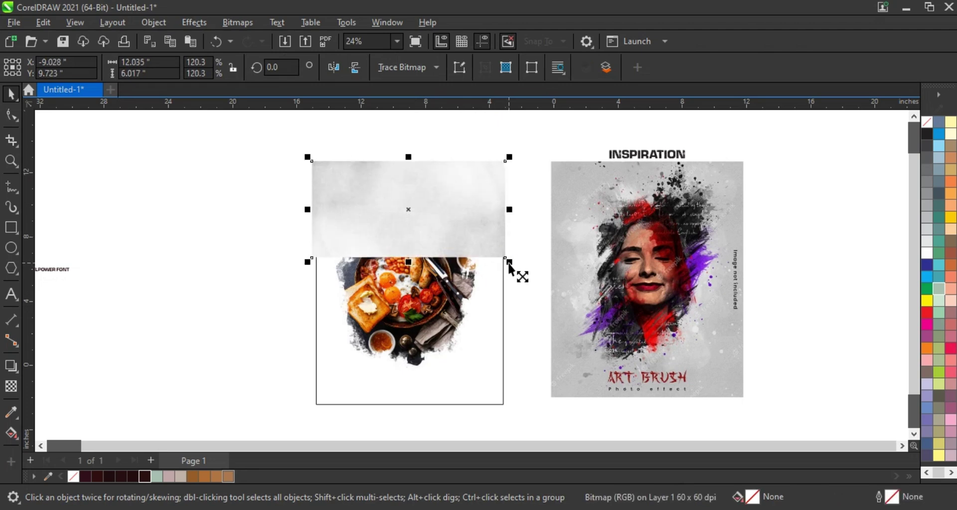
{"action": "left_click_drag", "start_coordinate": [409, 263], "coordinate": [410, 278]}
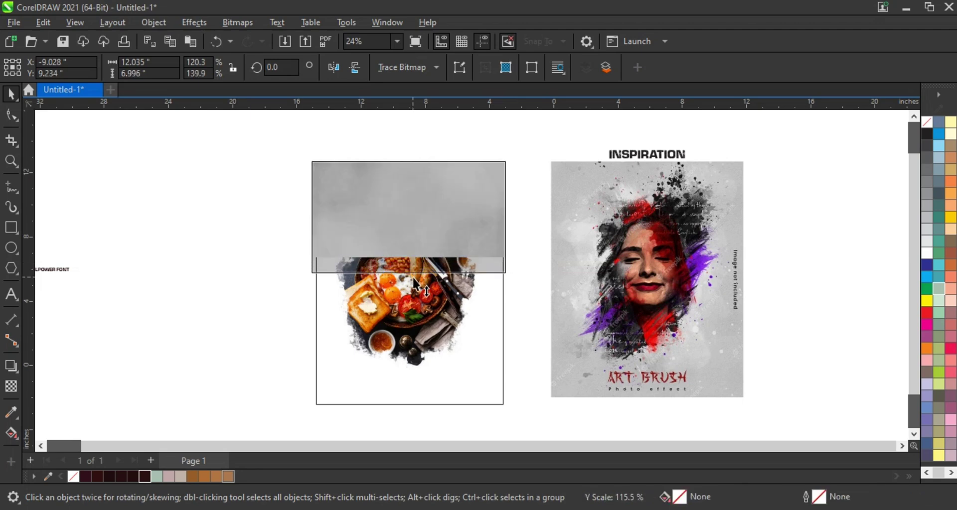
{"action": "left_click", "coordinate": [11, 386]}
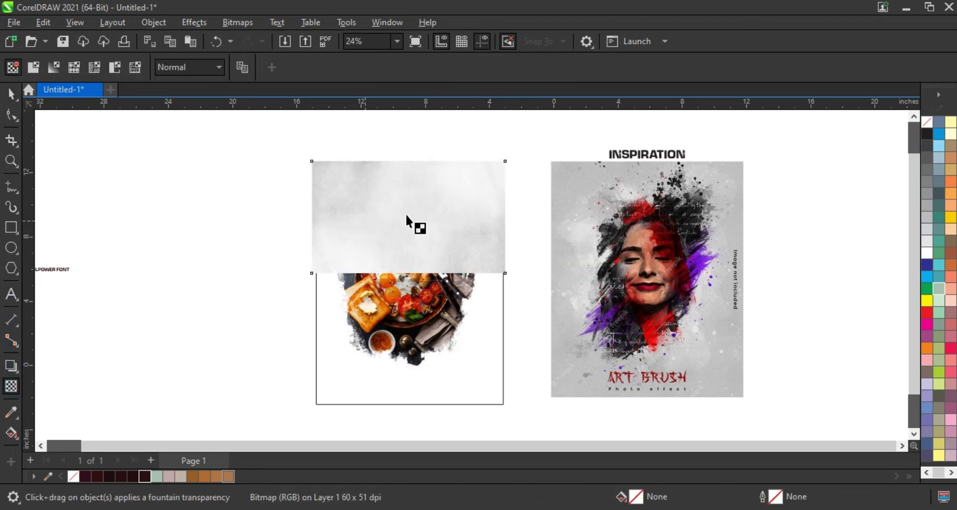
{"action": "left_click_drag", "start_coordinate": [400, 197], "coordinate": [380, 244]}
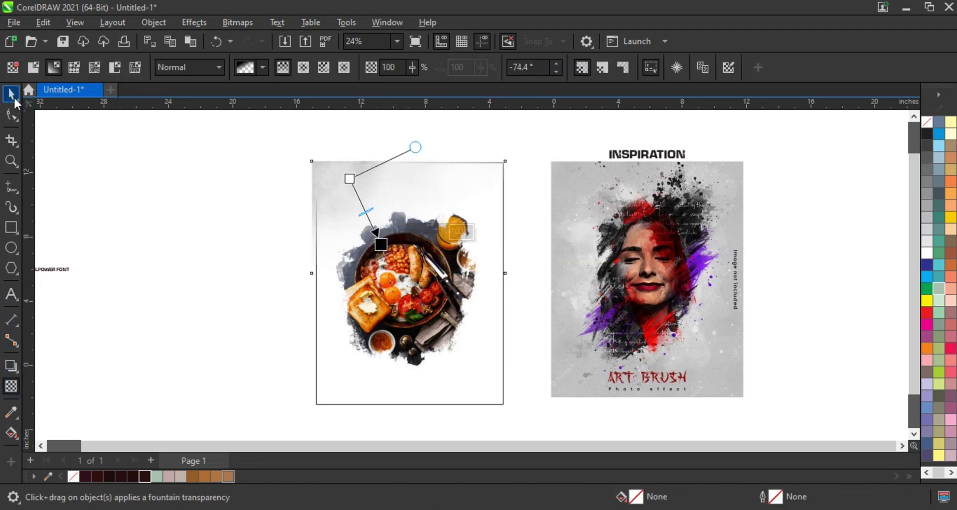
Step: Rotate the faded texture 180° and move it down to the lower page
{"action": "left_click", "coordinate": [12, 98]}
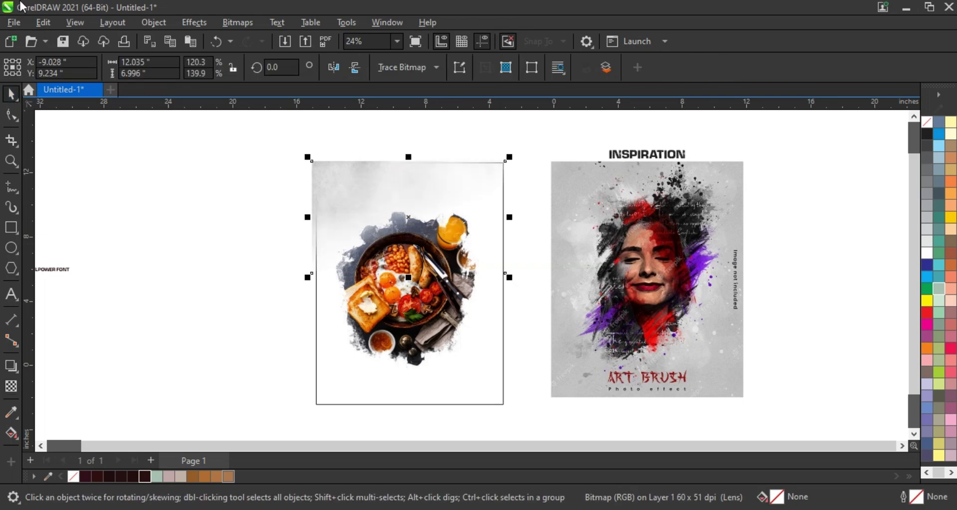
{"action": "left_click", "coordinate": [333, 70]}
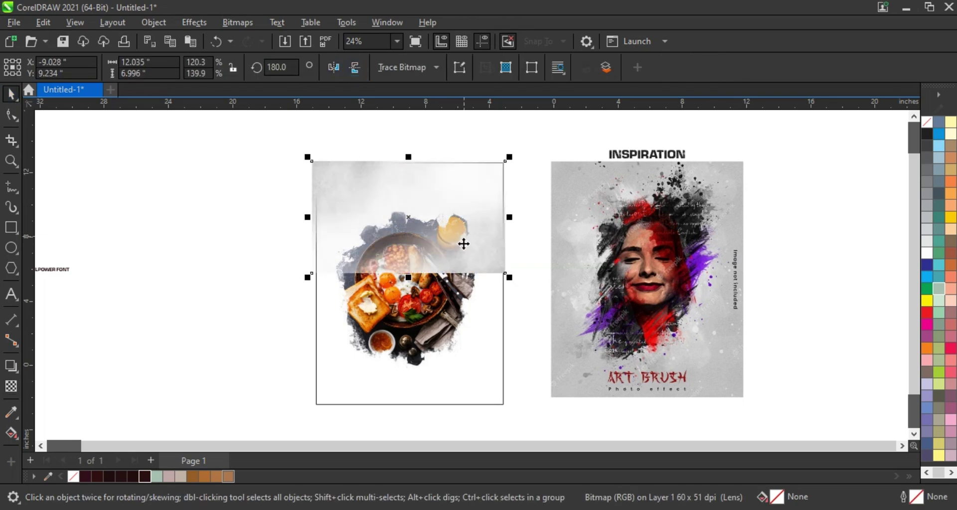
{"action": "left_click_drag", "start_coordinate": [480, 262], "coordinate": [478, 405]}
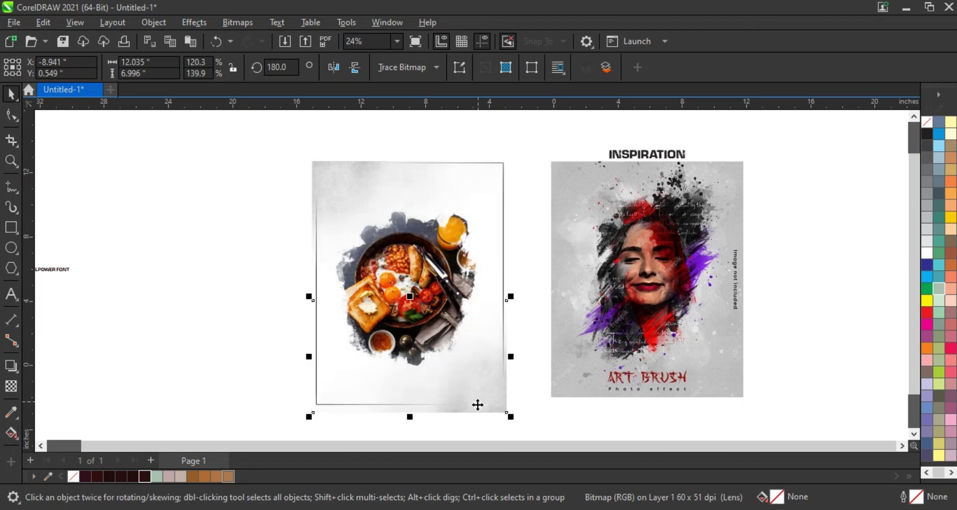
{"action": "left_click", "coordinate": [331, 164], "text": "shift"}
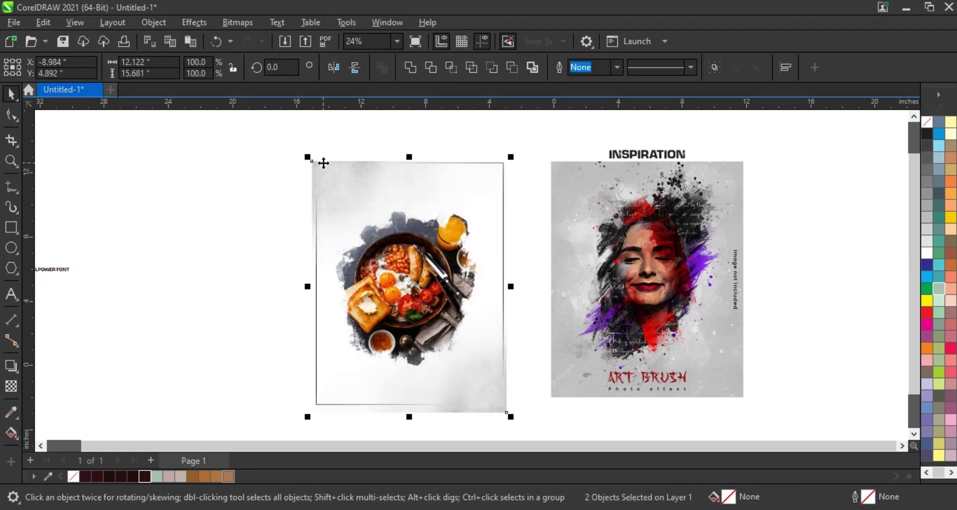
Step: Darken both grey texture layers with a Gamma value of 0.34, then select the food photo
{"action": "left_click", "coordinate": [161, 24]}
{"action": "left_click", "coordinate": [162, 27]}
{"action": "left_click", "coordinate": [193, 24]}
{"action": "mouse_move", "coordinate": [232, 76]}
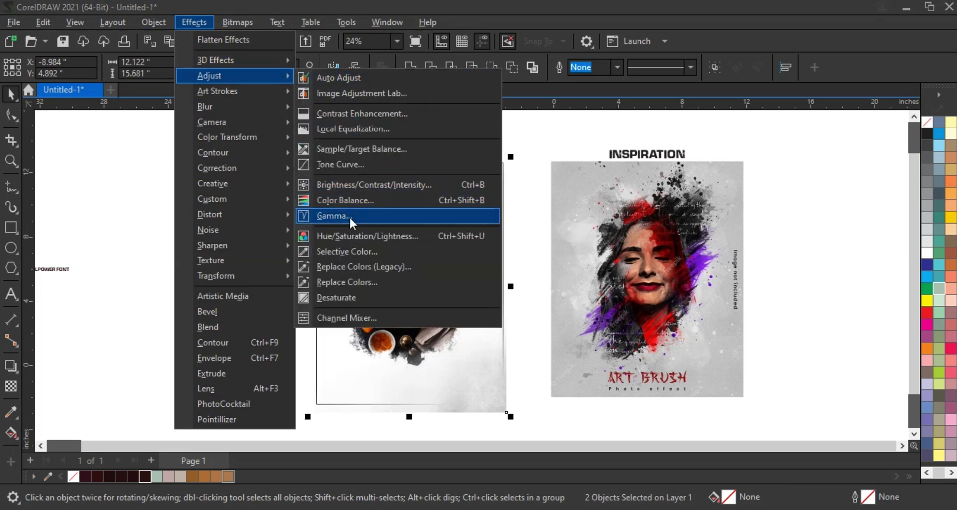
{"action": "left_click", "coordinate": [349, 216]}
{"action": "left_click_drag", "start_coordinate": [423, 204], "coordinate": [628, 222]}
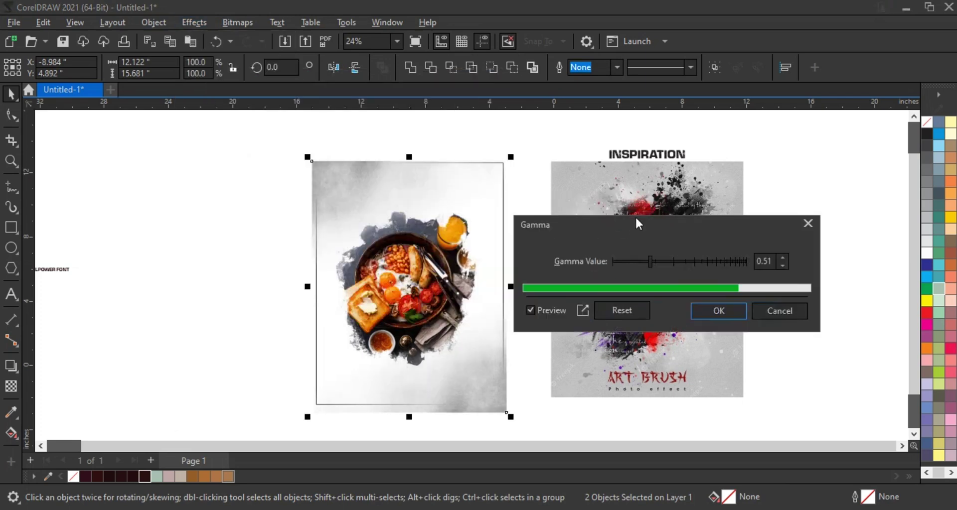
{"action": "left_click", "coordinate": [653, 262]}
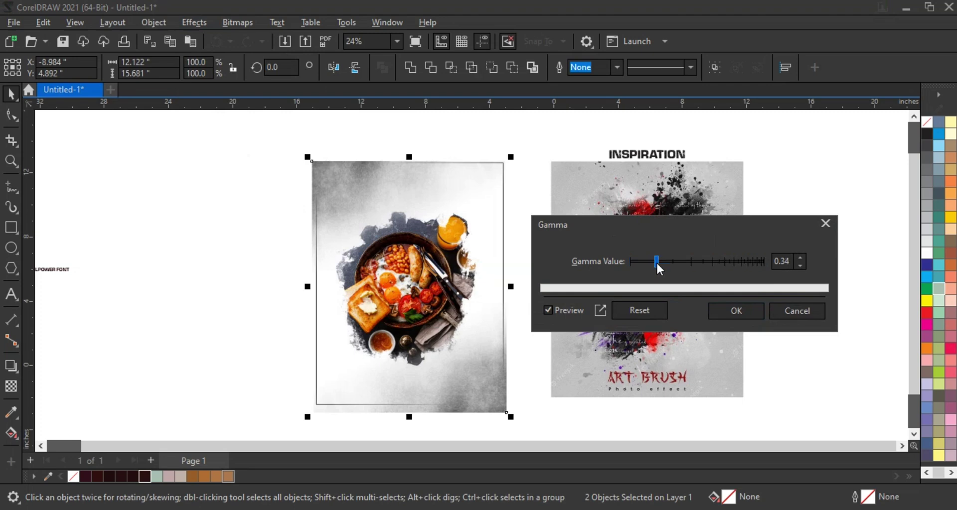
{"action": "left_click", "coordinate": [726, 311]}
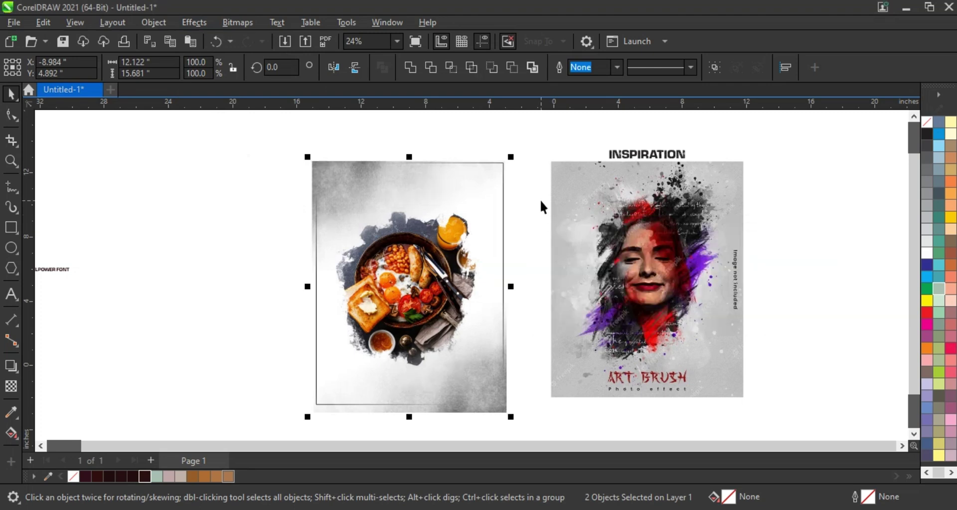
{"action": "left_click", "coordinate": [403, 282]}
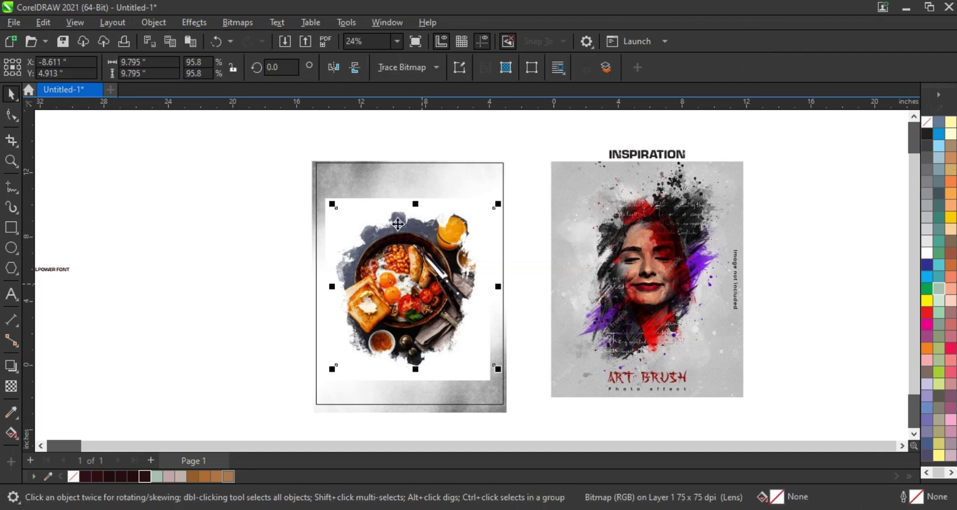
Step: PowerClip the food photo inside the poster frame, then undo it
{"action": "left_click", "coordinate": [355, 198], "text": "shift"}
{"action": "right_click", "coordinate": [355, 200]}
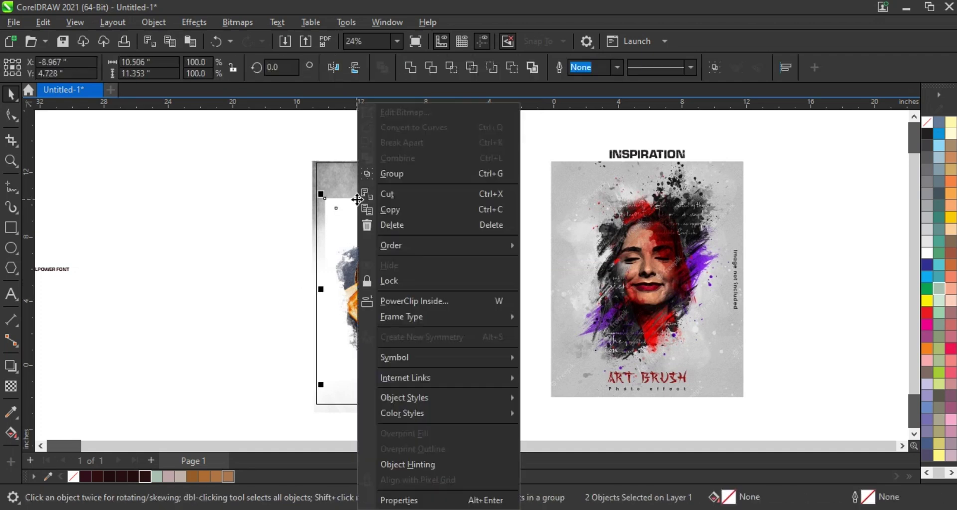
{"action": "left_click", "coordinate": [413, 302]}
{"action": "left_click", "coordinate": [336, 162]}
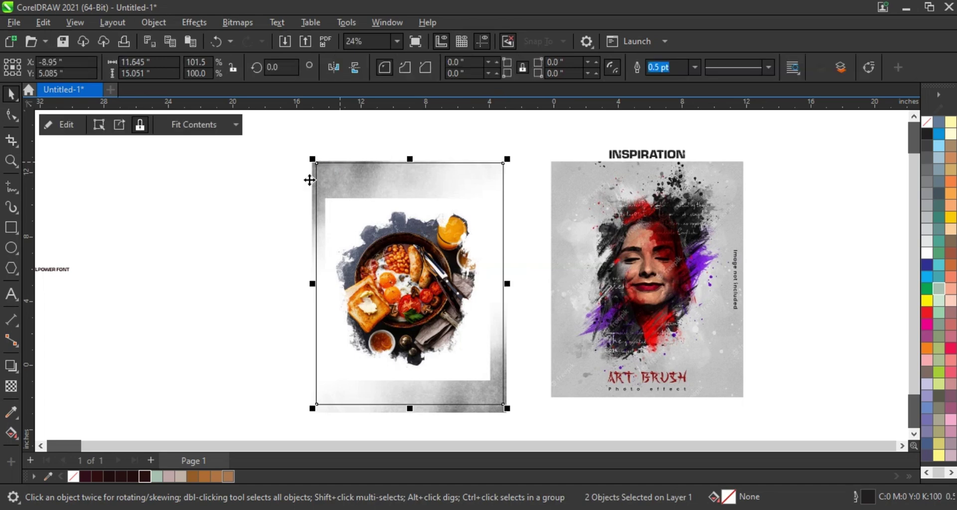
{"action": "left_click", "coordinate": [266, 190]}
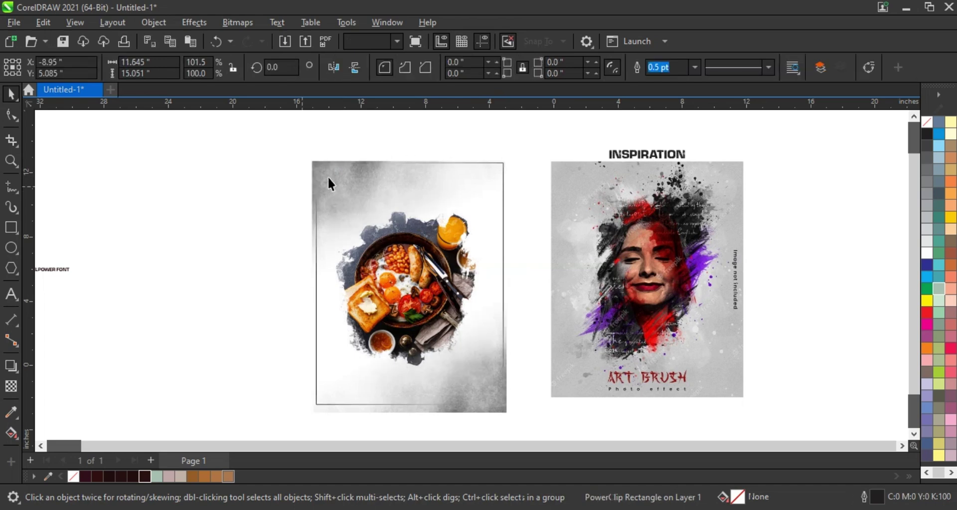
{"action": "key", "text": "ctrl+z"}
Step: Reselect the food photo and frame and PowerClip them inside the poster rectangle again
{"action": "left_click", "coordinate": [303, 172]}
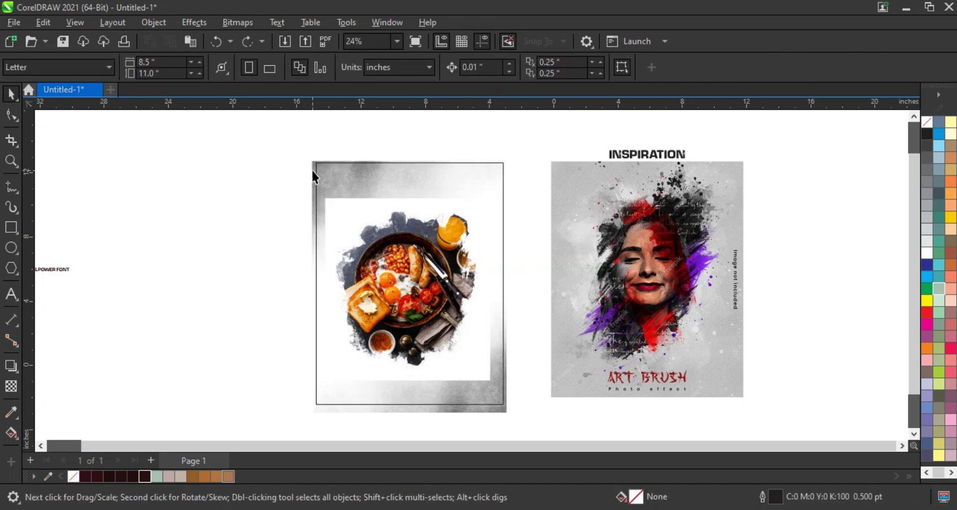
{"action": "left_click", "coordinate": [312, 169]}
{"action": "left_click", "coordinate": [497, 408], "text": "shift"}
{"action": "right_click", "coordinate": [497, 408]}
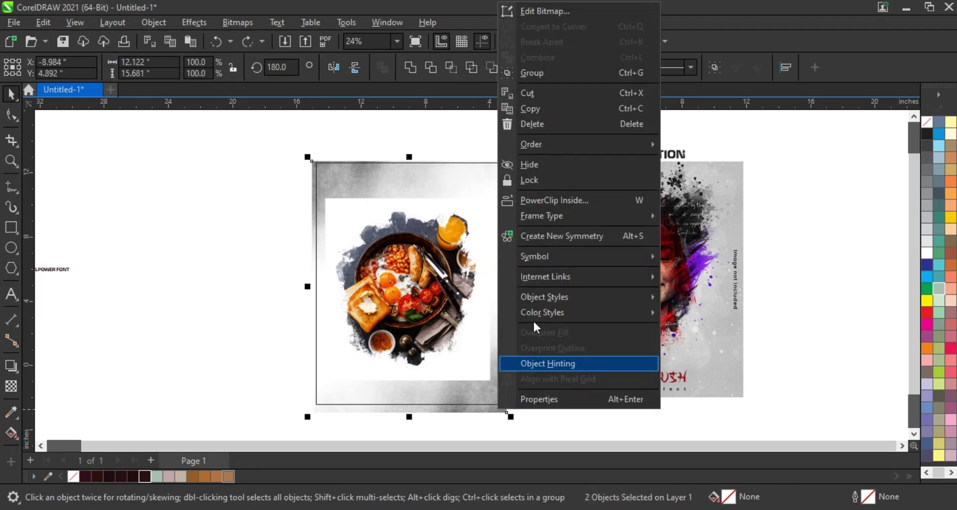
{"action": "left_click", "coordinate": [551, 201]}
{"action": "left_click", "coordinate": [445, 187]}
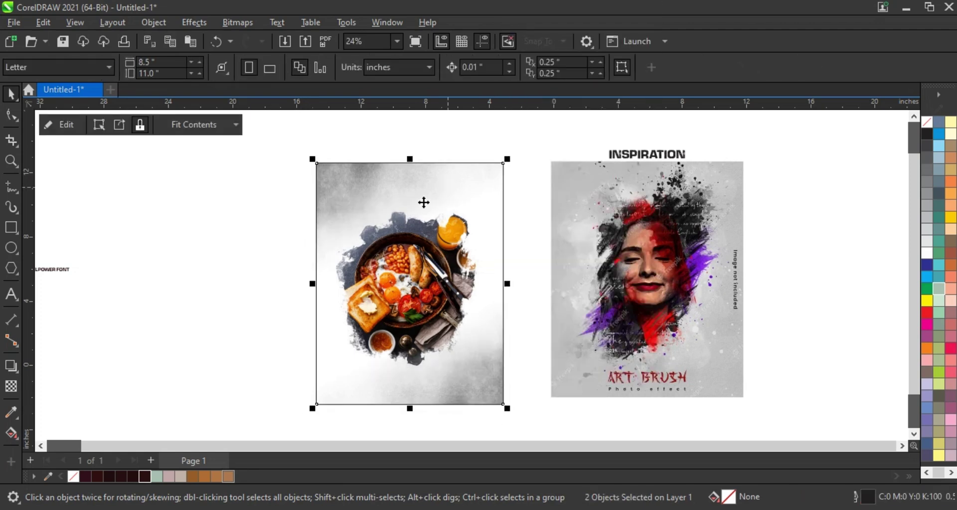
{"action": "left_click", "coordinate": [236, 255]}
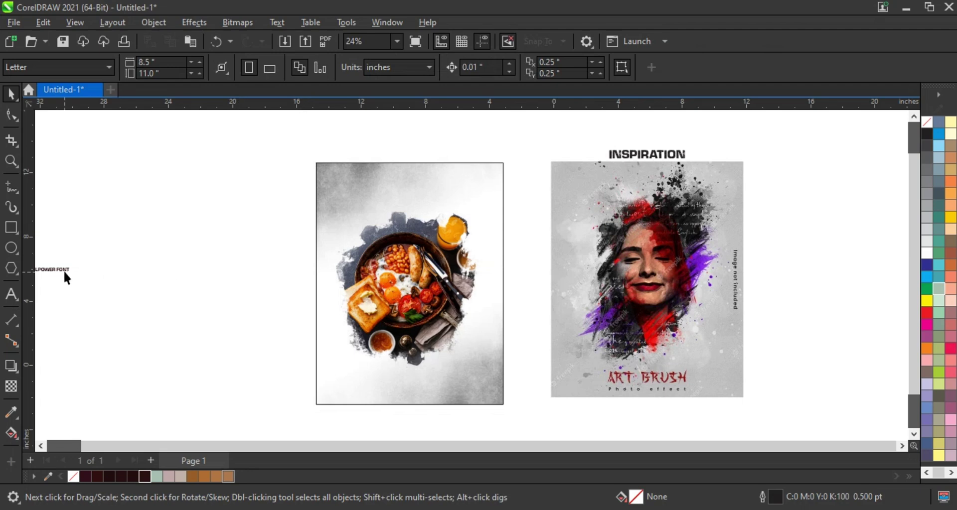
Step: Move the DIESELPOWER FONT sample text to the poster top and enlarge it to about 289%
{"action": "left_click_drag", "start_coordinate": [64, 270], "coordinate": [427, 189]}
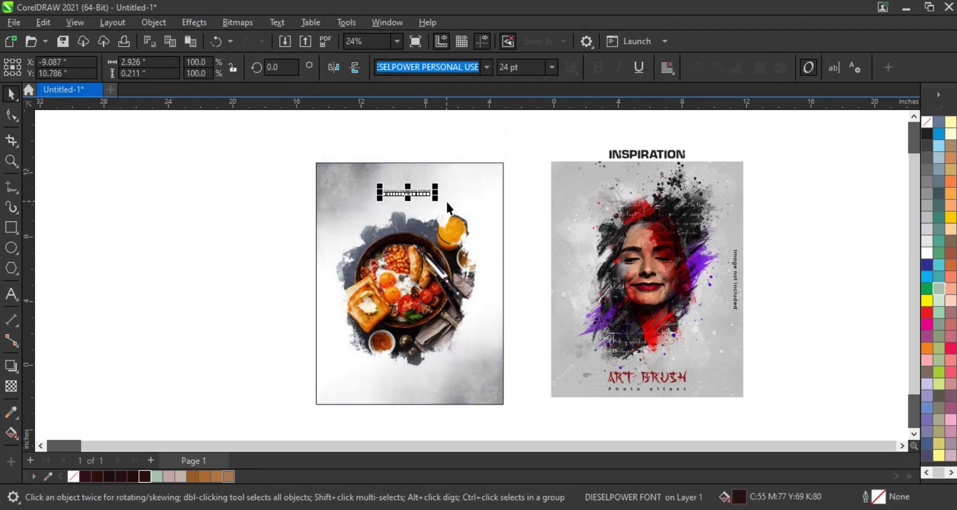
{"action": "left_click", "coordinate": [10, 161]}
{"action": "left_click_drag", "start_coordinate": [261, 155], "coordinate": [737, 243]}
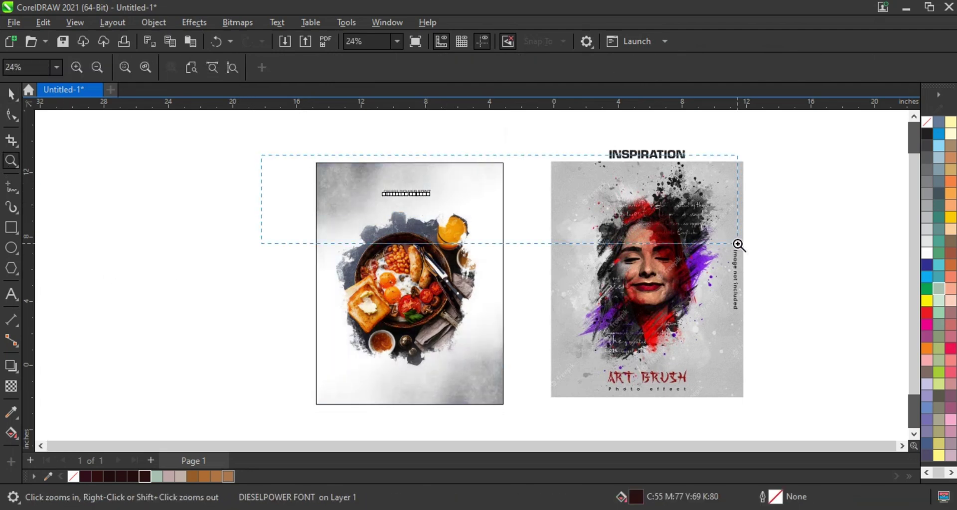
{"action": "left_click_drag", "start_coordinate": [738, 245], "coordinate": [752, 247]}
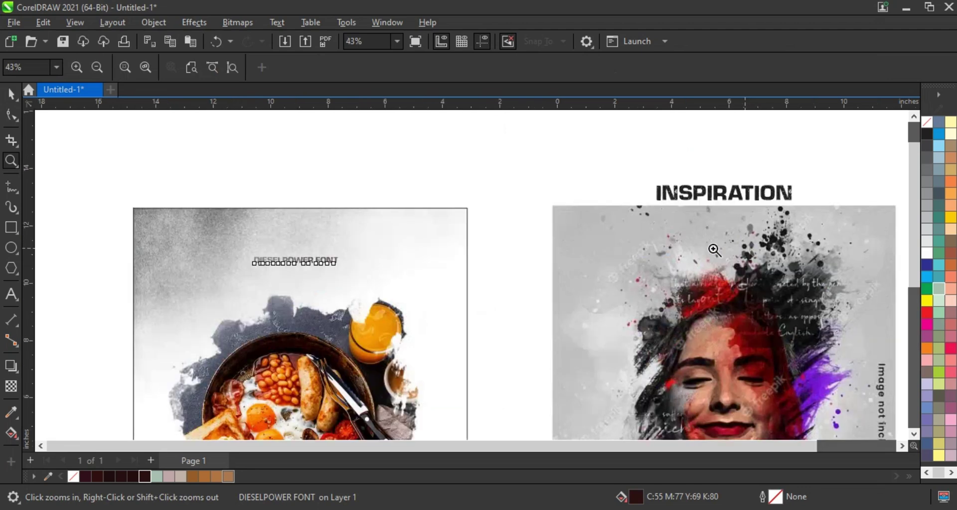
{"action": "left_click", "coordinate": [11, 96]}
{"action": "left_click_drag", "start_coordinate": [348, 274], "coordinate": [424, 305]}
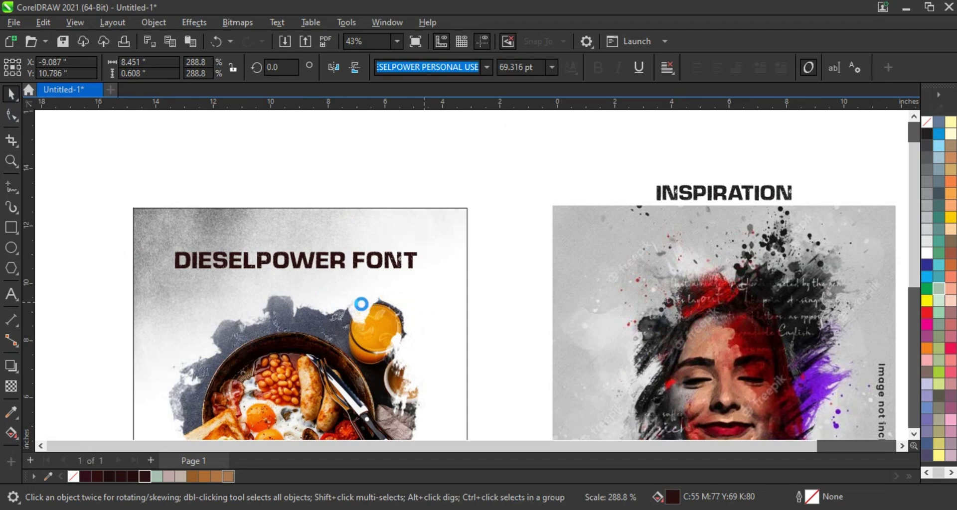
Step: Retype the sample text as BREAKFAST
{"action": "left_click", "coordinate": [11, 295]}
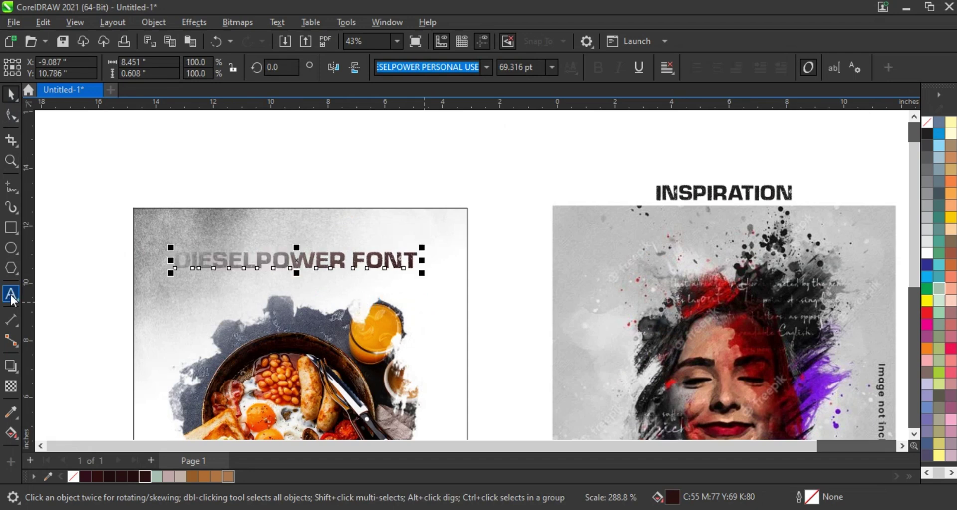
{"action": "key", "text": "ctrl+a"}
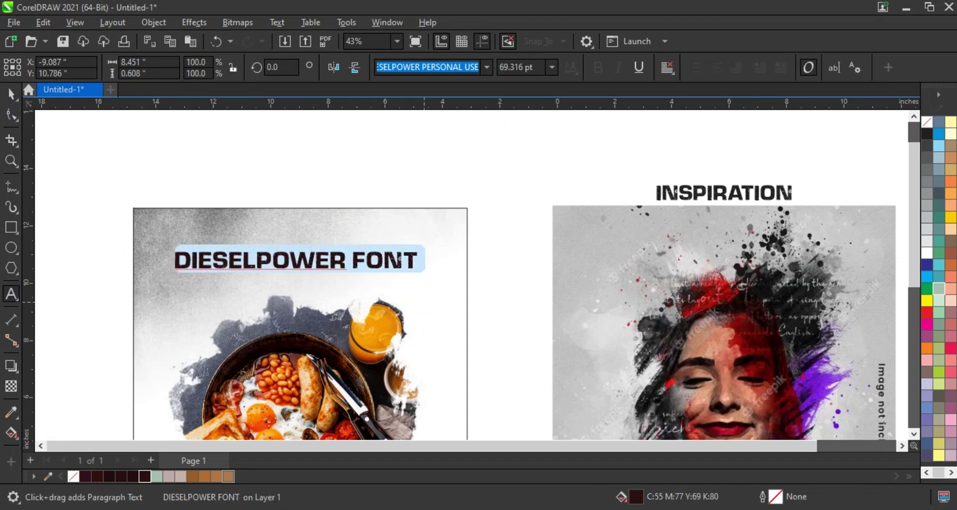
{"action": "type", "text": "BRA"}
{"action": "key", "text": "BackSpace"}
{"action": "type", "text": "EAKFA"}
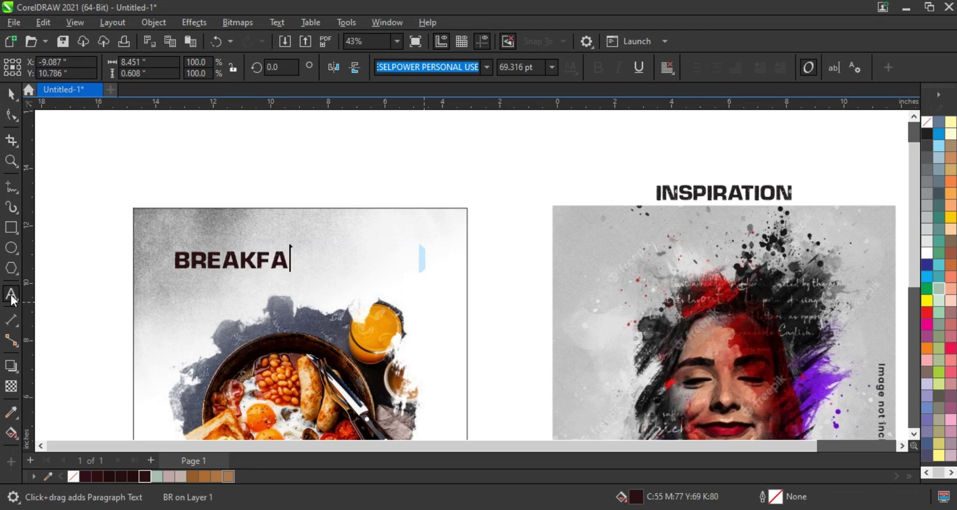
{"action": "type", "text": "ST"}
{"action": "left_click", "coordinate": [12, 93]}
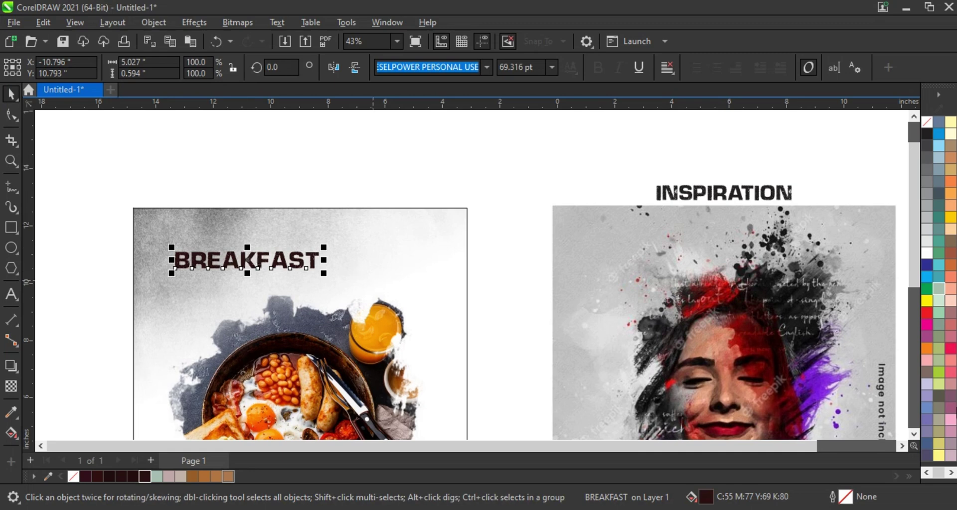
Step: Make the BREAKFAST title black and enlarge it to about 111 pt
{"action": "left_click", "coordinate": [951, 472]}
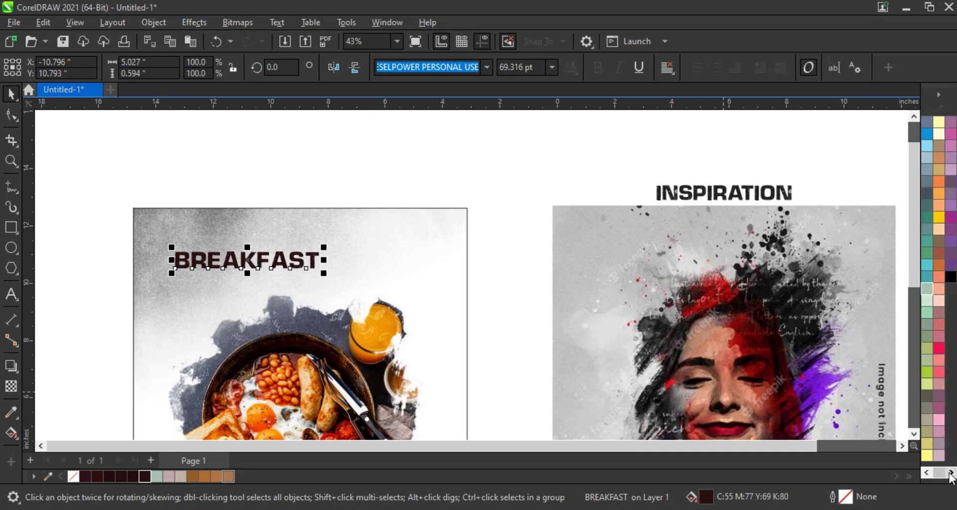
{"action": "left_click", "coordinate": [951, 277]}
{"action": "left_click_drag", "start_coordinate": [324, 247], "coordinate": [413, 229]}
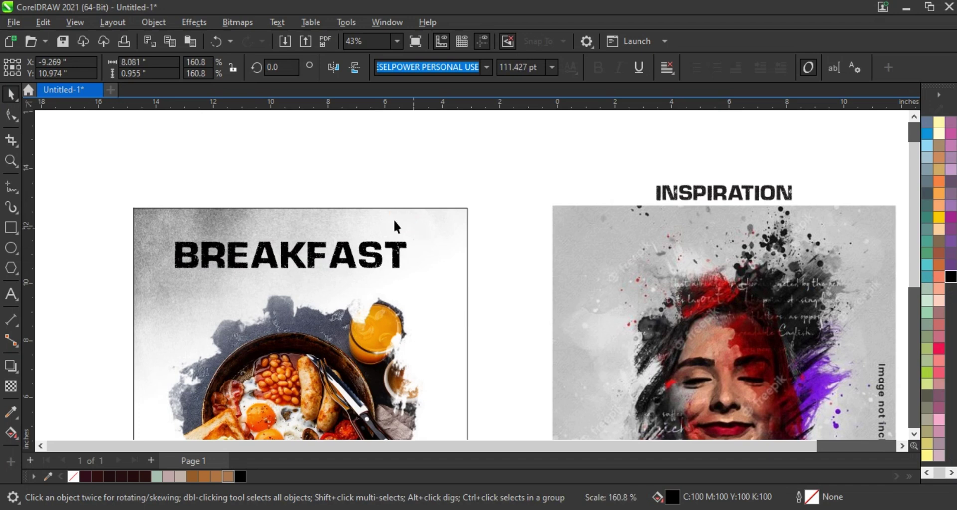
{"action": "left_click", "coordinate": [394, 222], "text": "shift"}
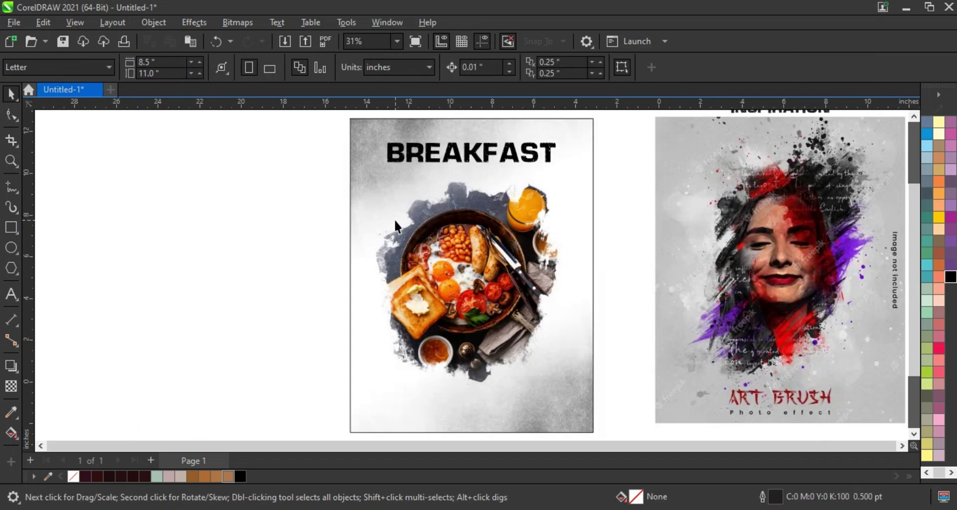
Step: Shrink the BREAKFAST title to about 82%, roughly 91 pt
{"action": "left_click", "coordinate": [428, 160]}
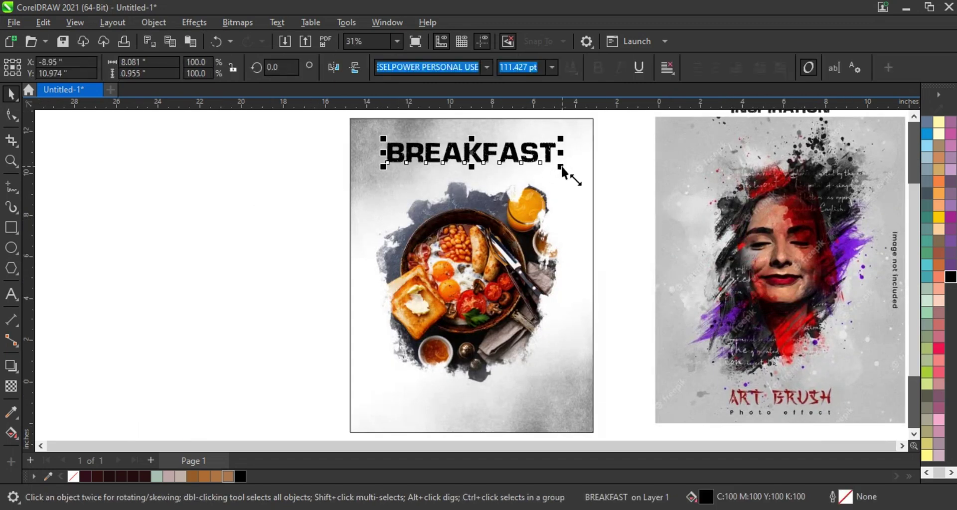
{"action": "left_click_drag", "start_coordinate": [558, 169], "coordinate": [547, 172]}
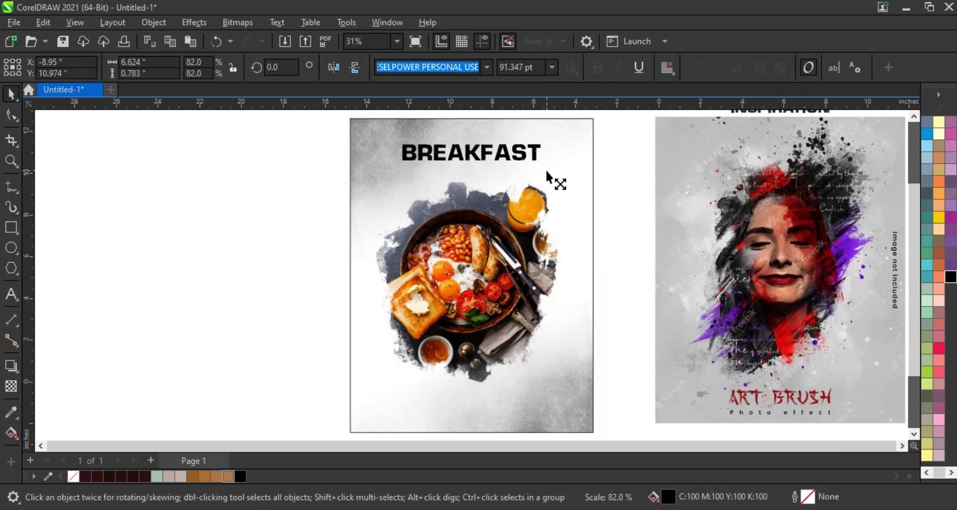
{"action": "left_click", "coordinate": [636, 340]}
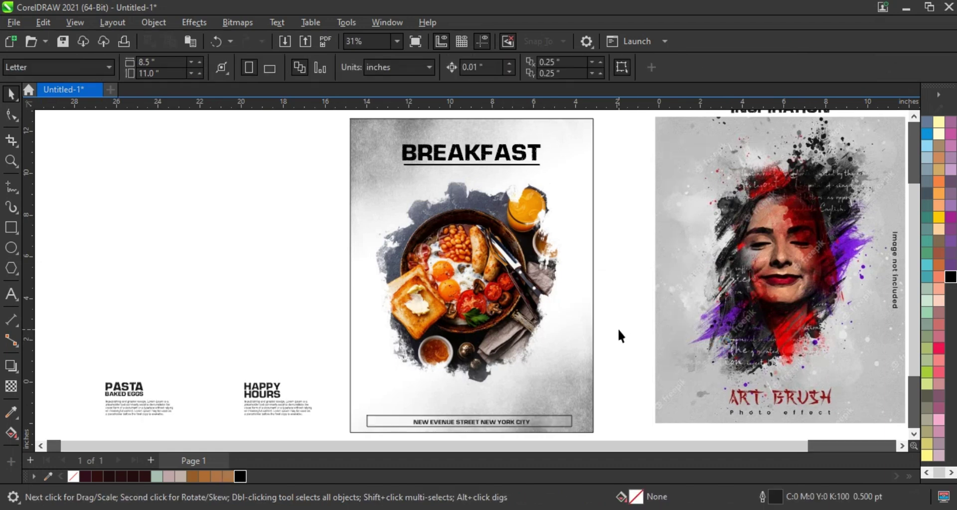
Step: Move the PASTA and HAPPY HOURS menu blocks onto the poster's bottom area
{"action": "left_click_drag", "start_coordinate": [89, 367], "coordinate": [331, 423]}
{"action": "left_click_drag", "start_coordinate": [274, 407], "coordinate": [536, 403]}
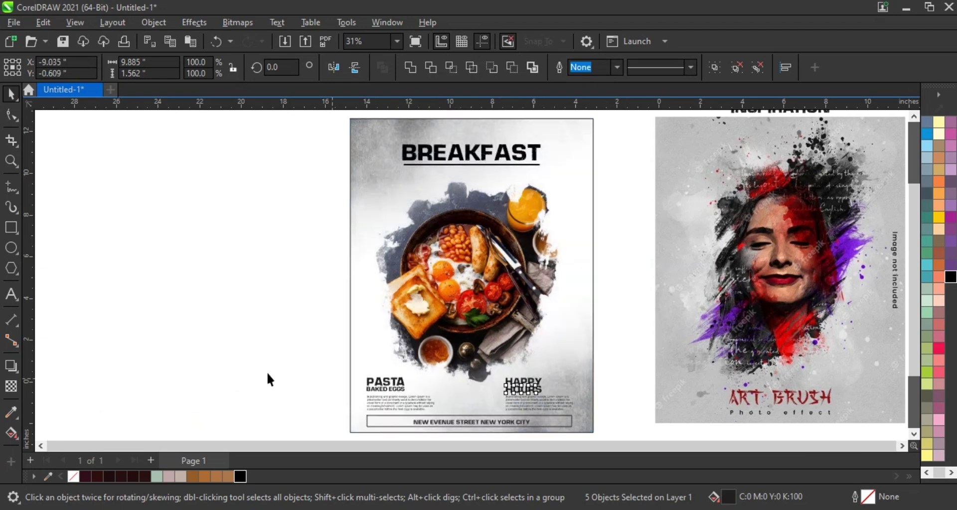
{"action": "left_click", "coordinate": [267, 372]}
{"action": "scroll", "coordinate": [297, 274], "scroll_direction": "down", "scroll_amount": 2}
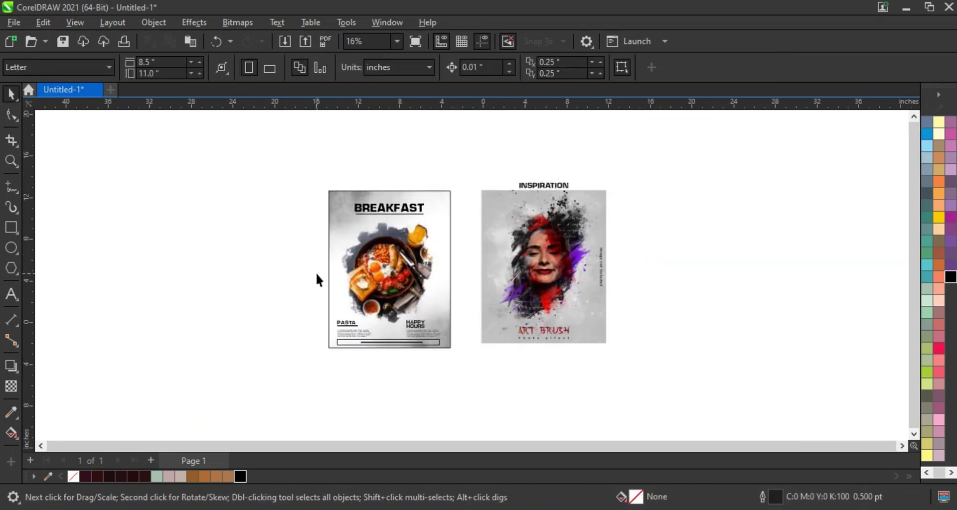
{"action": "left_click", "coordinate": [11, 161]}
{"action": "left_click_drag", "start_coordinate": [282, 150], "coordinate": [616, 364]}
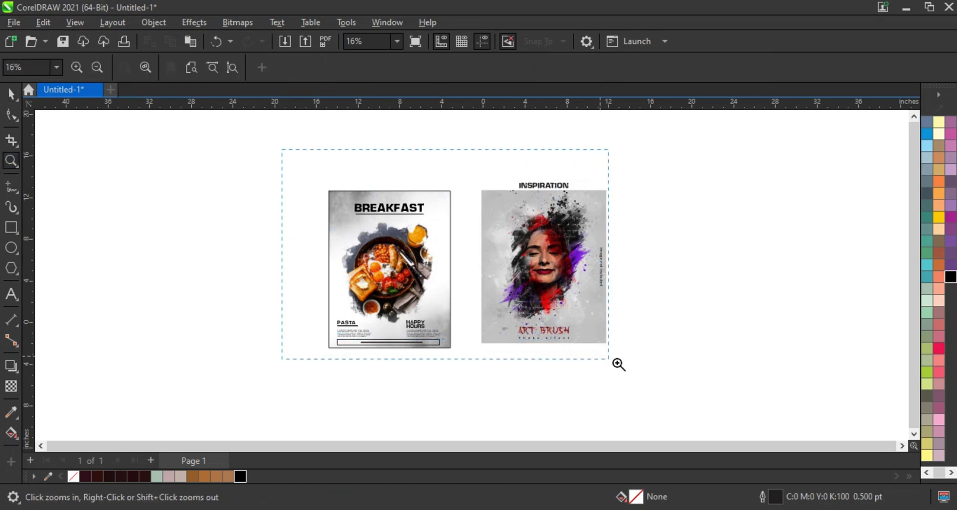